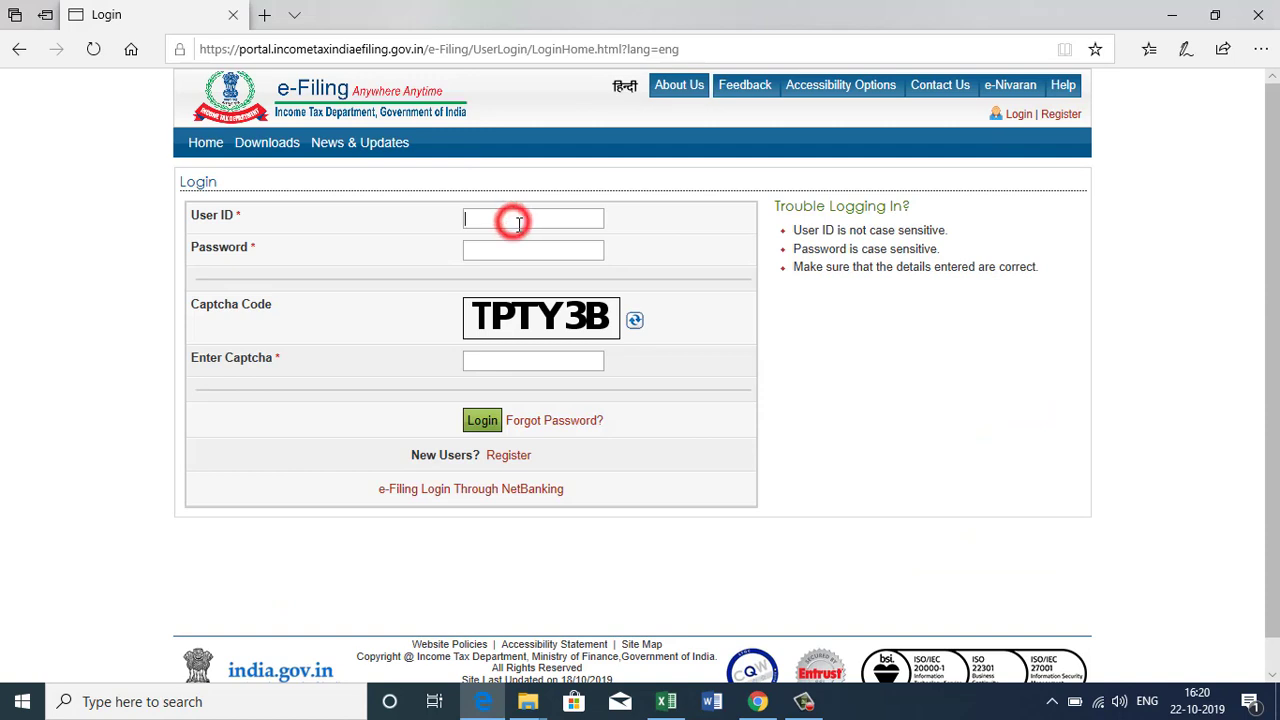
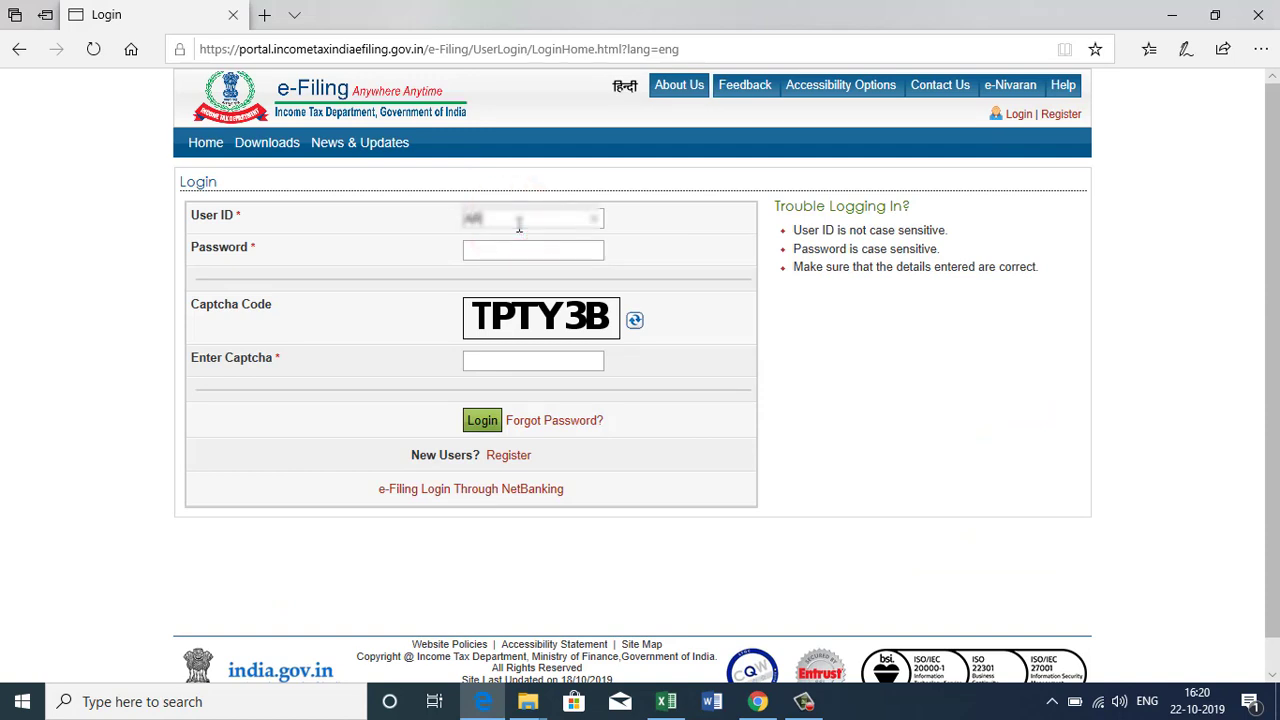
Log in with the CA's user ID, the account password and the captcha code.
click(513, 246)
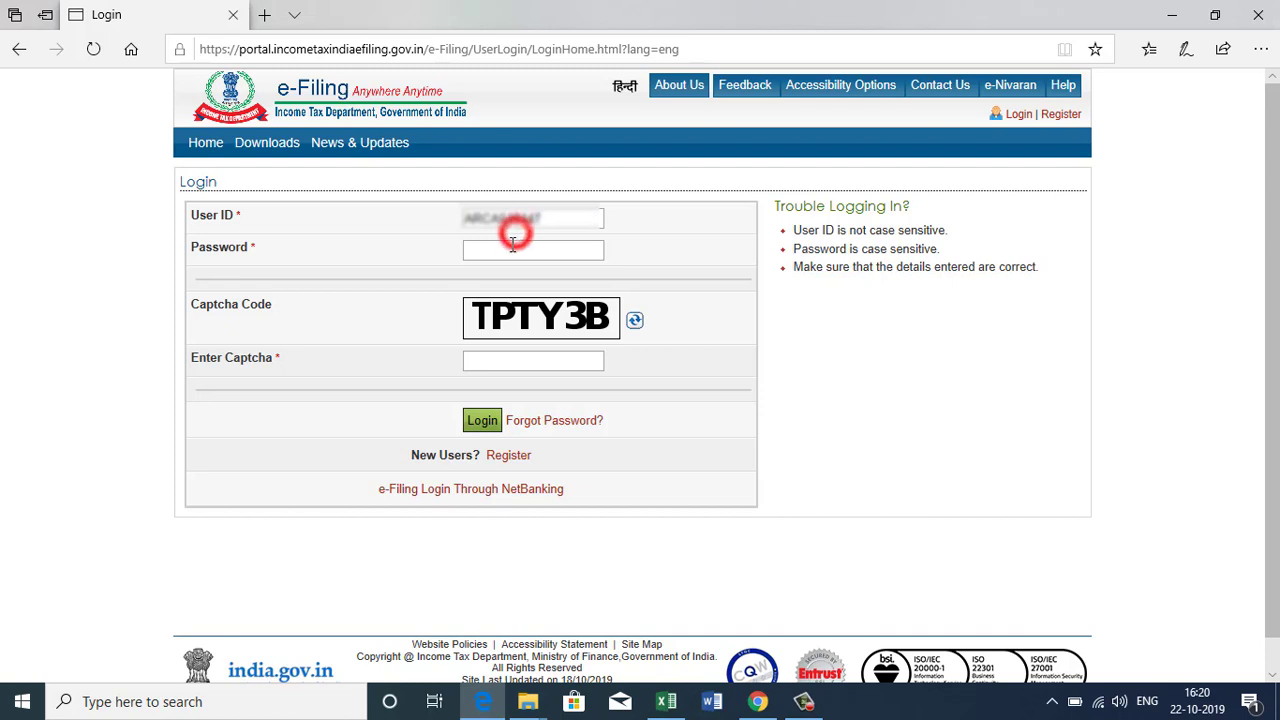
text(************)
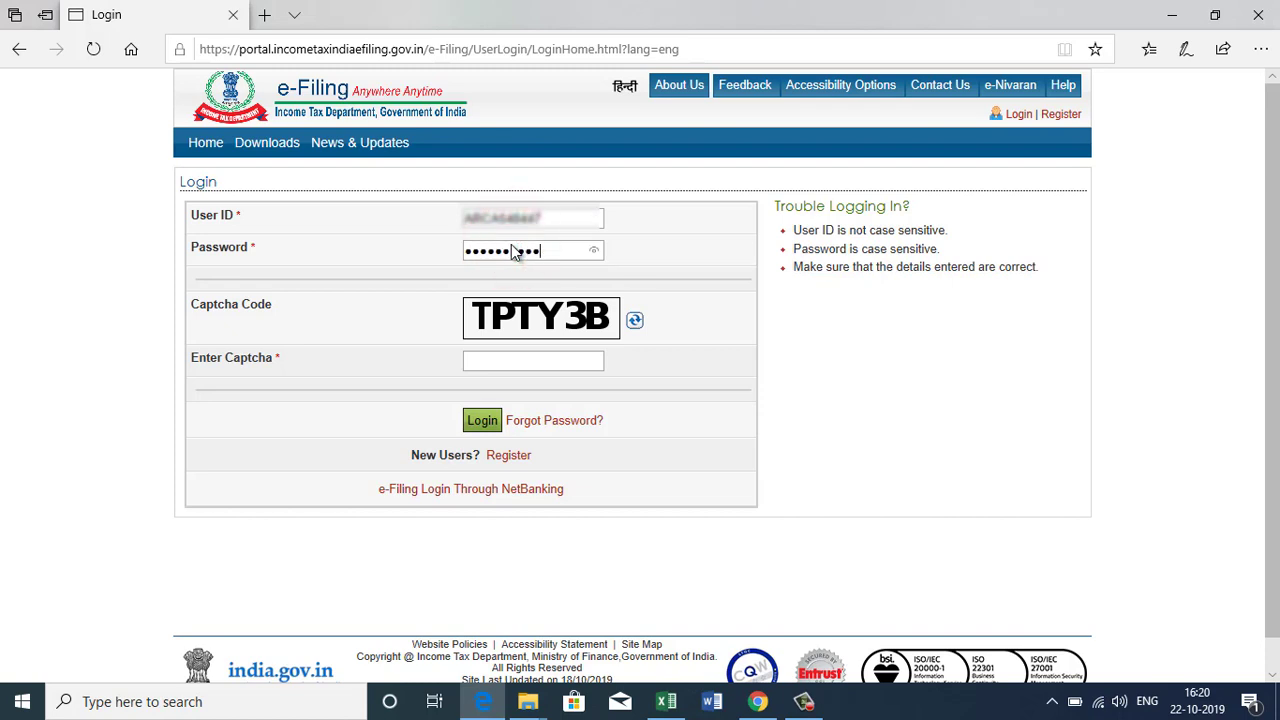
click(477, 361)
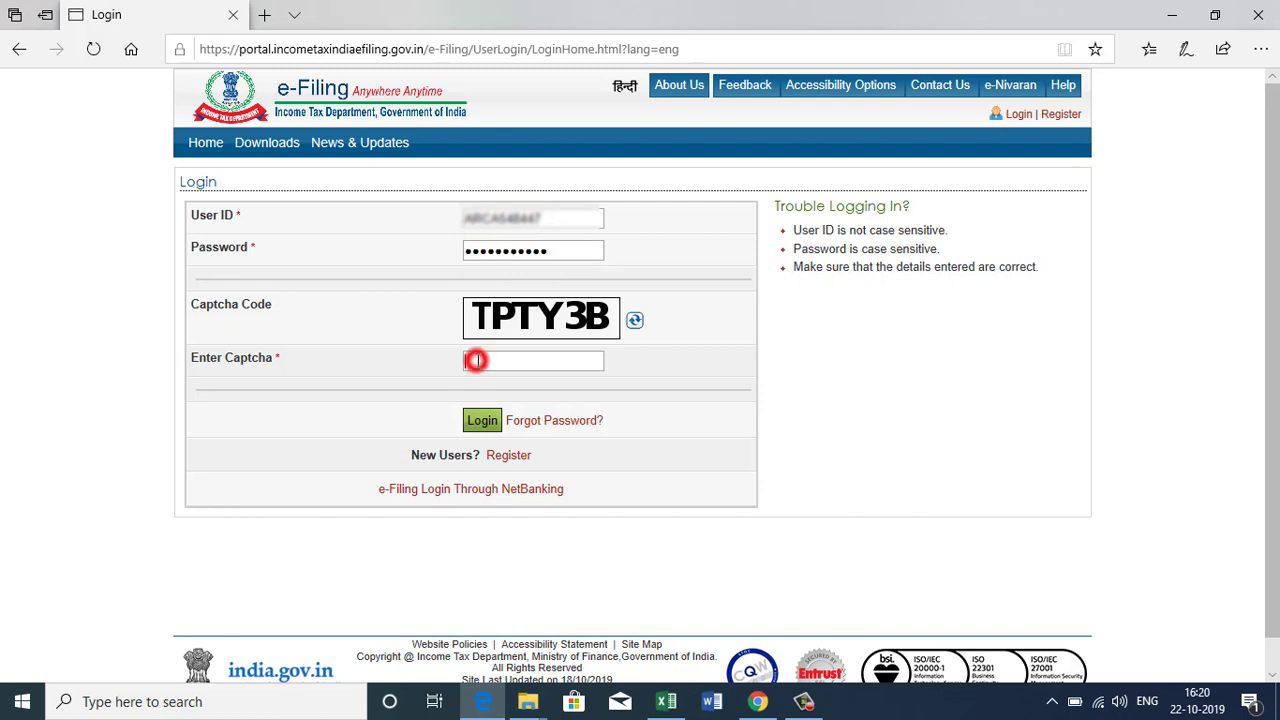
text(TPTY3B)
click(474, 422)
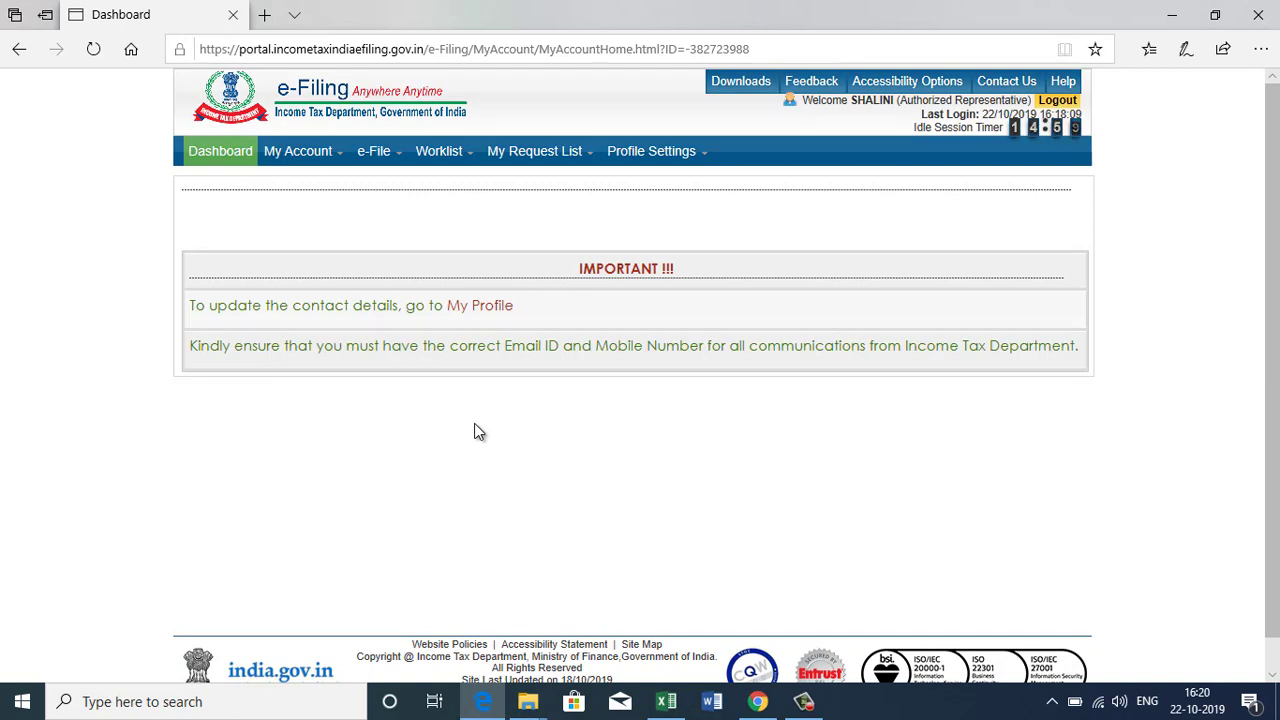
Go to e-File > Income Tax Forms and select the PAN of the Assessee field.
mouse_move(373, 162)
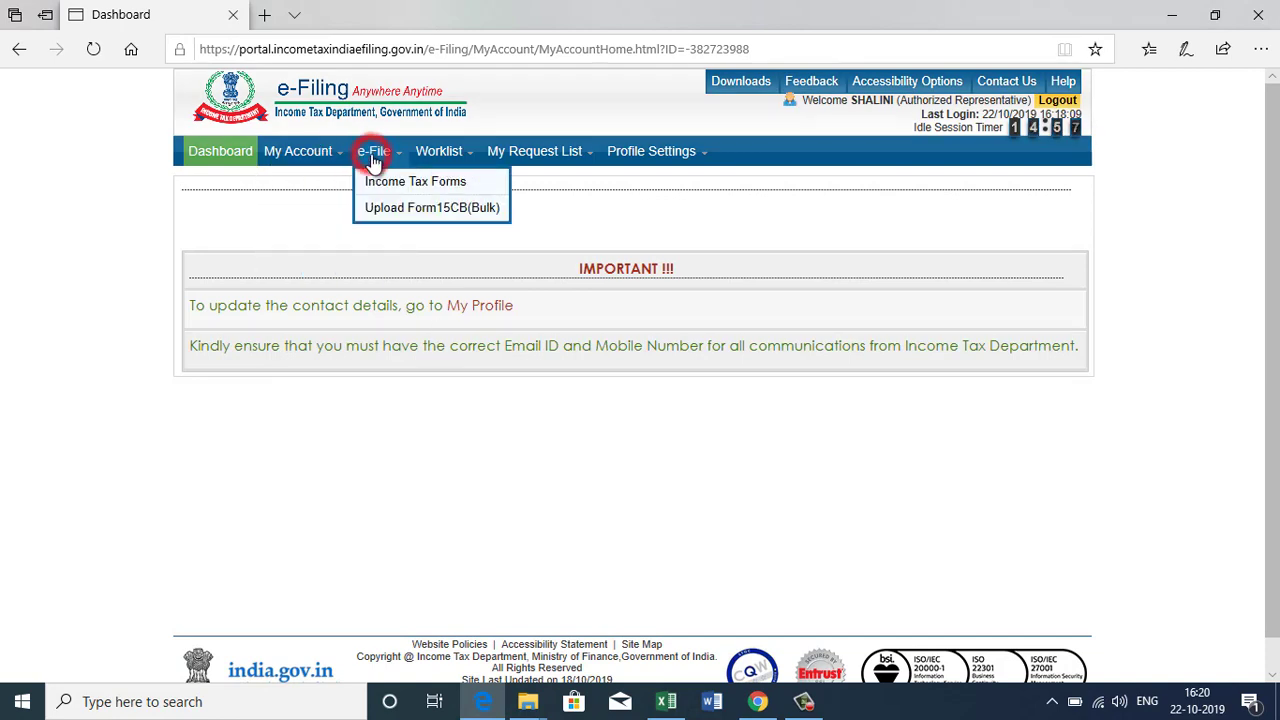
click(383, 180)
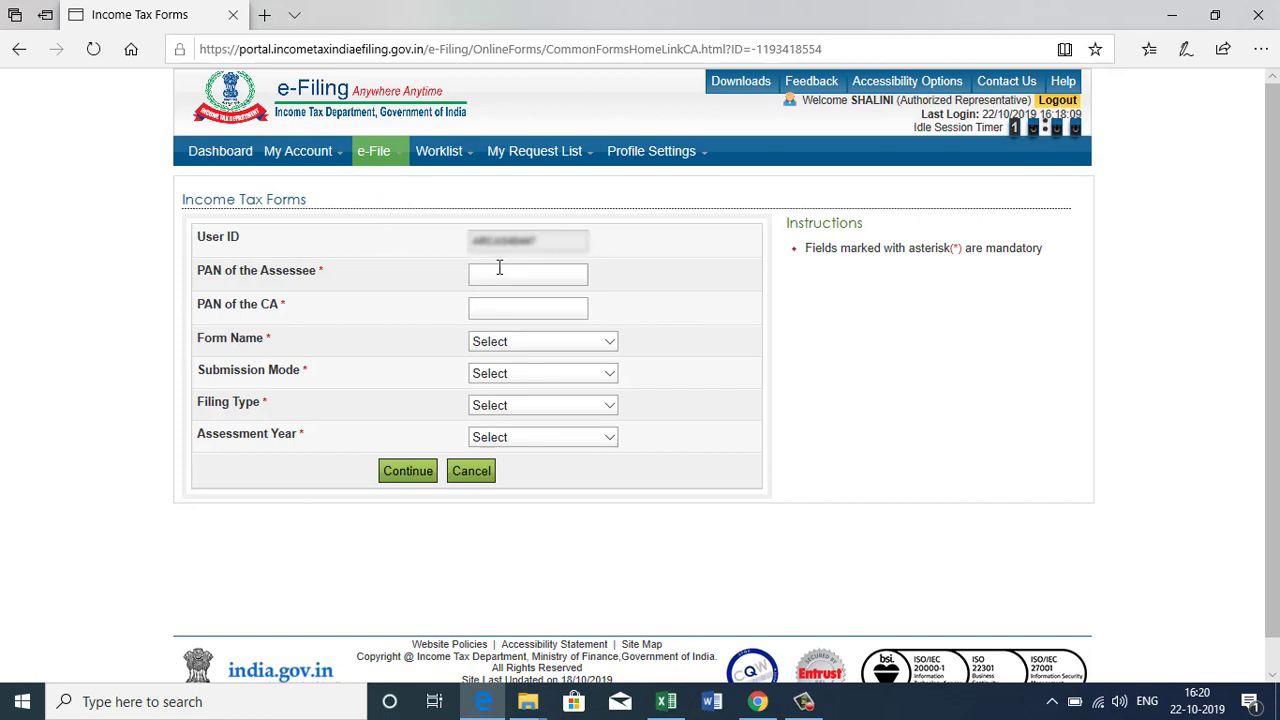
click(511, 276)
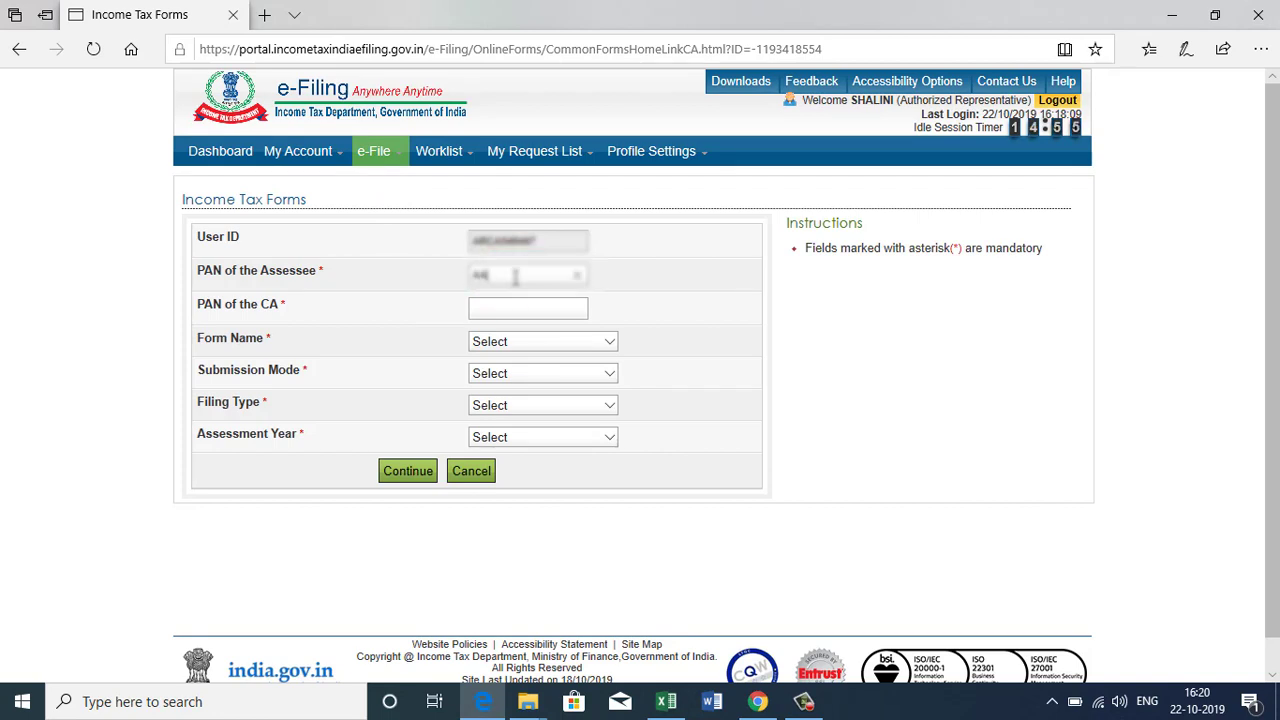
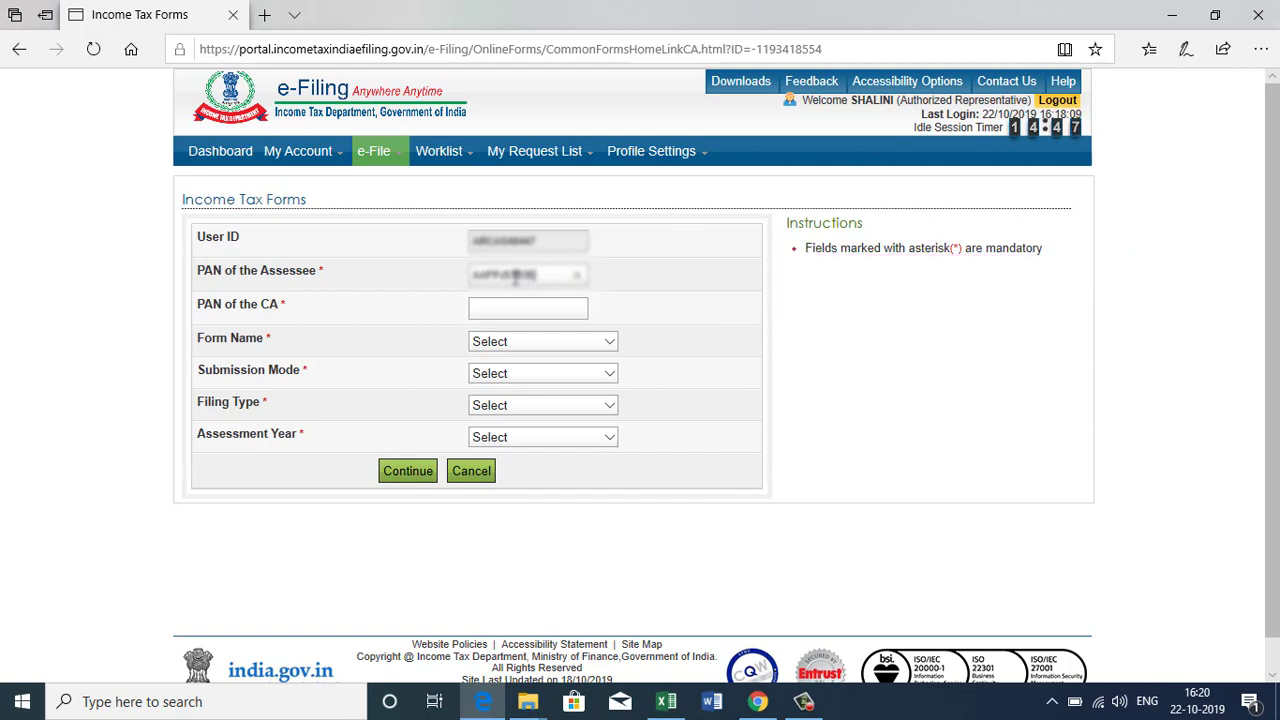
Enter the assessee's and CA's PANs and choose FORM NO.3CB-3CD.
click(509, 306)
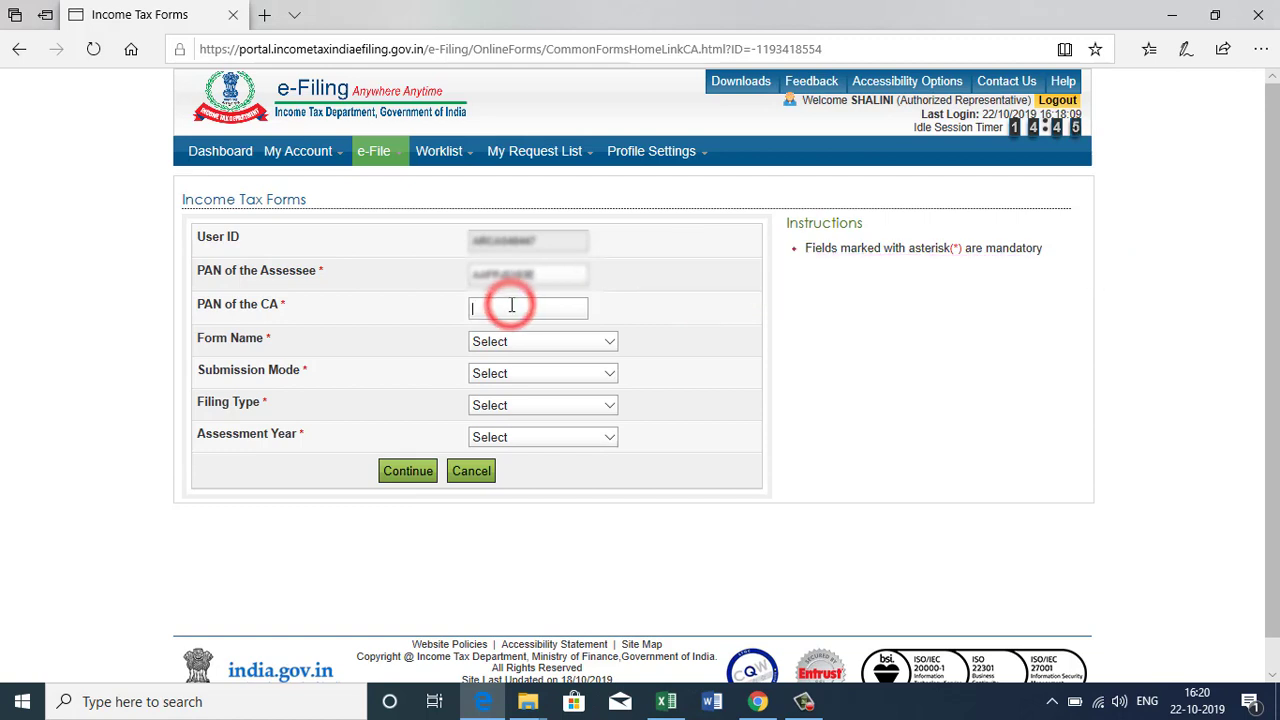
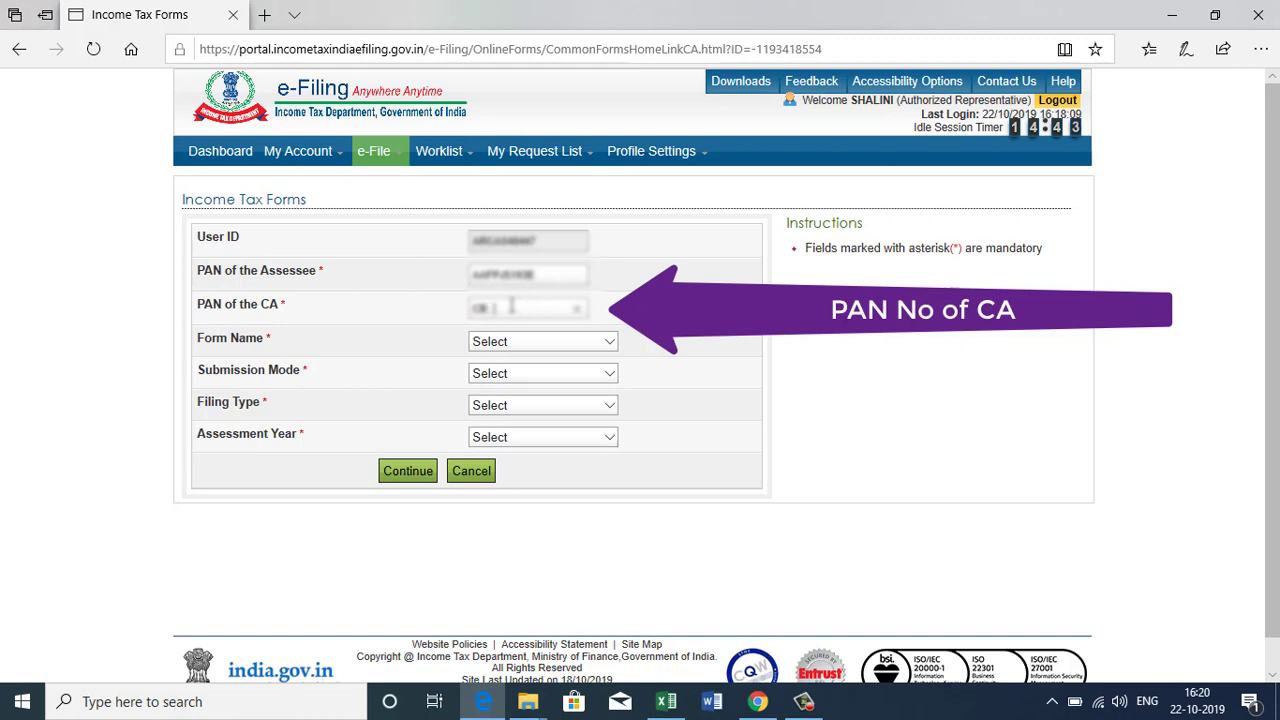
click(510, 342)
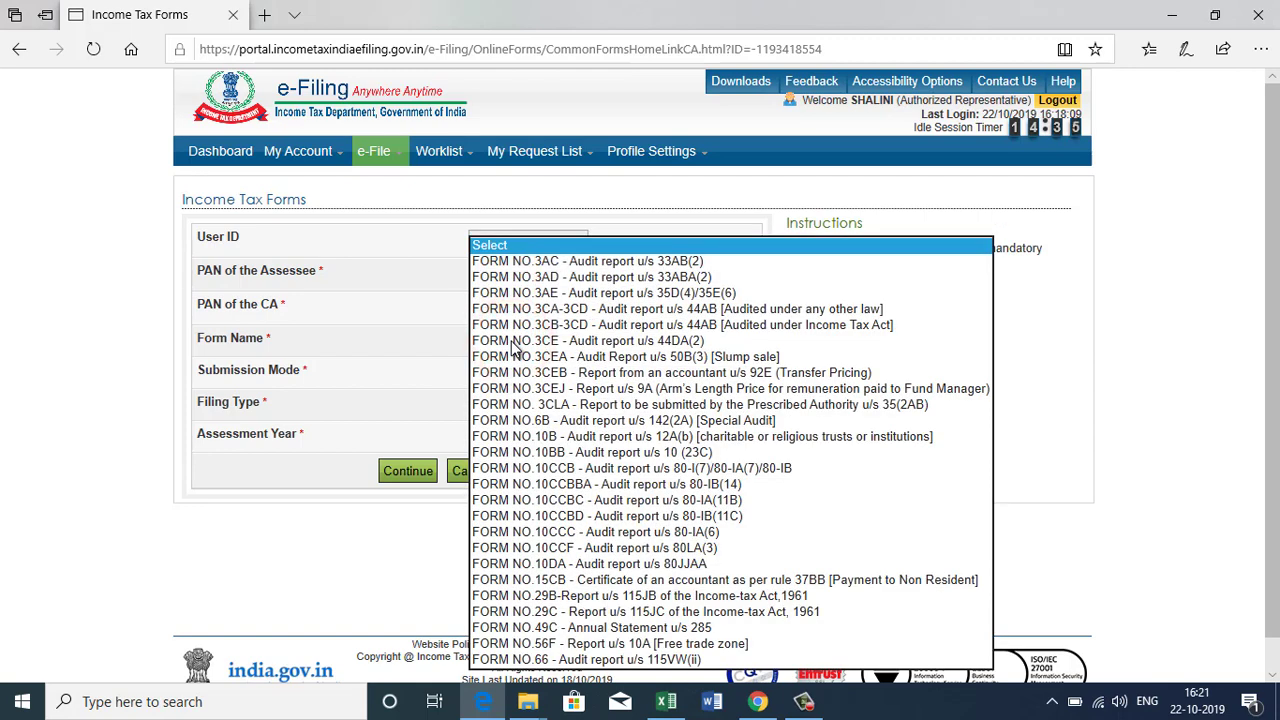
click(574, 326)
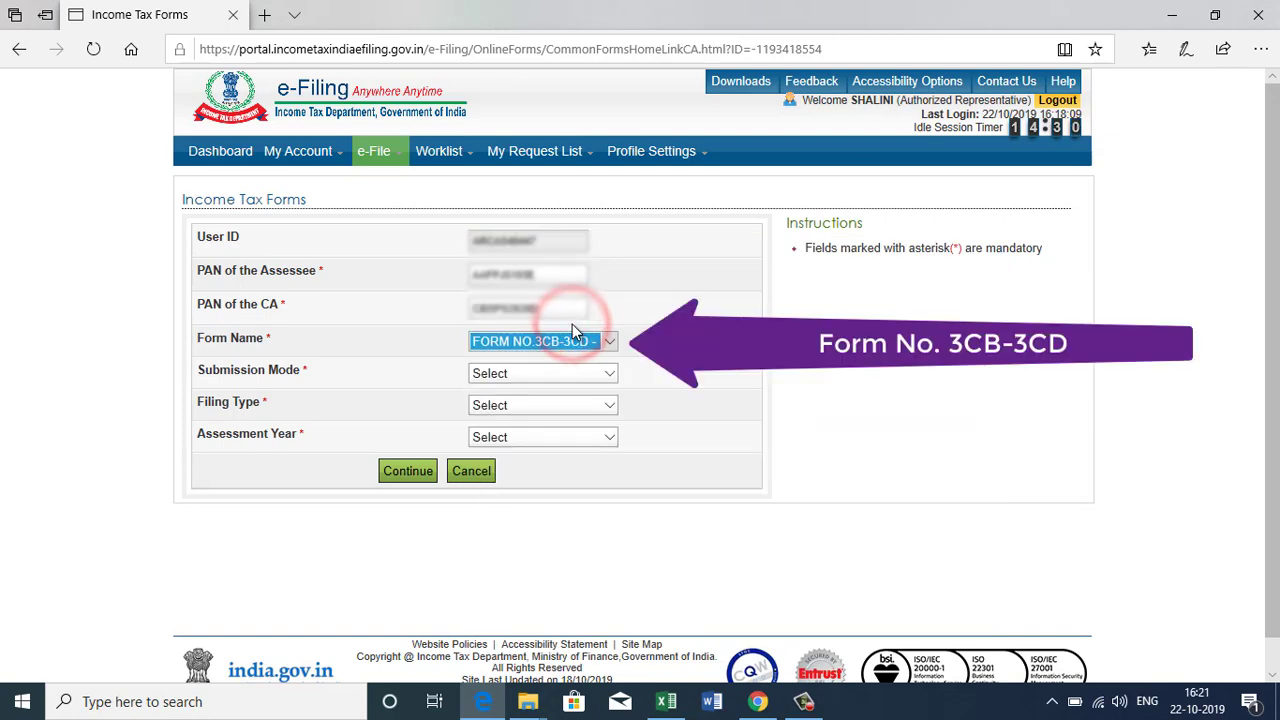
Choose Upload XML, Original filing and assessment year 2019-20, then continue.
click(556, 375)
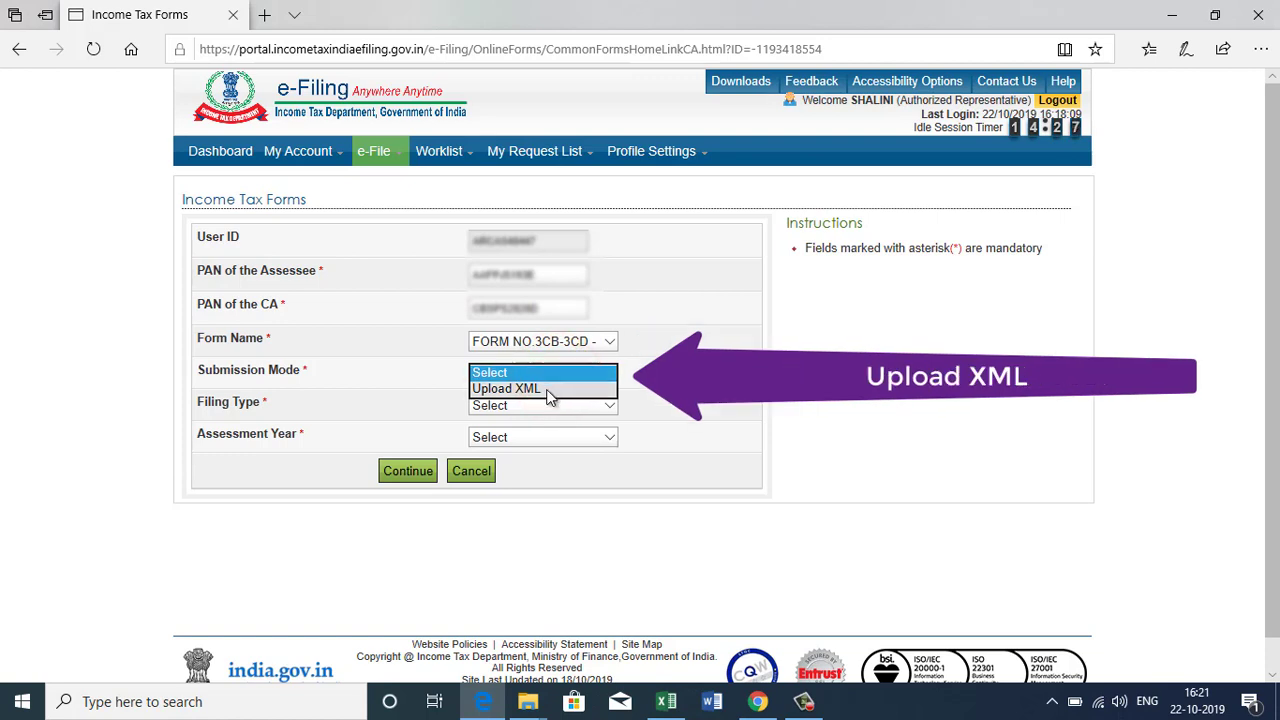
click(548, 390)
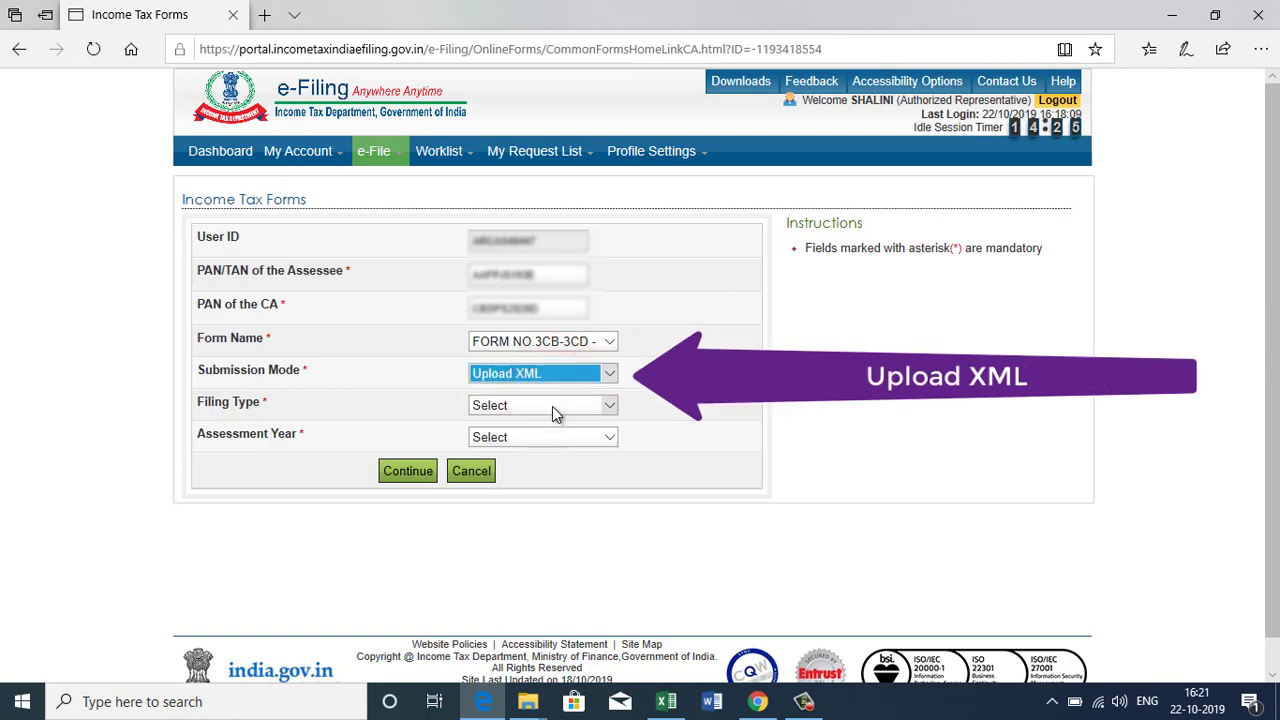
click(552, 406)
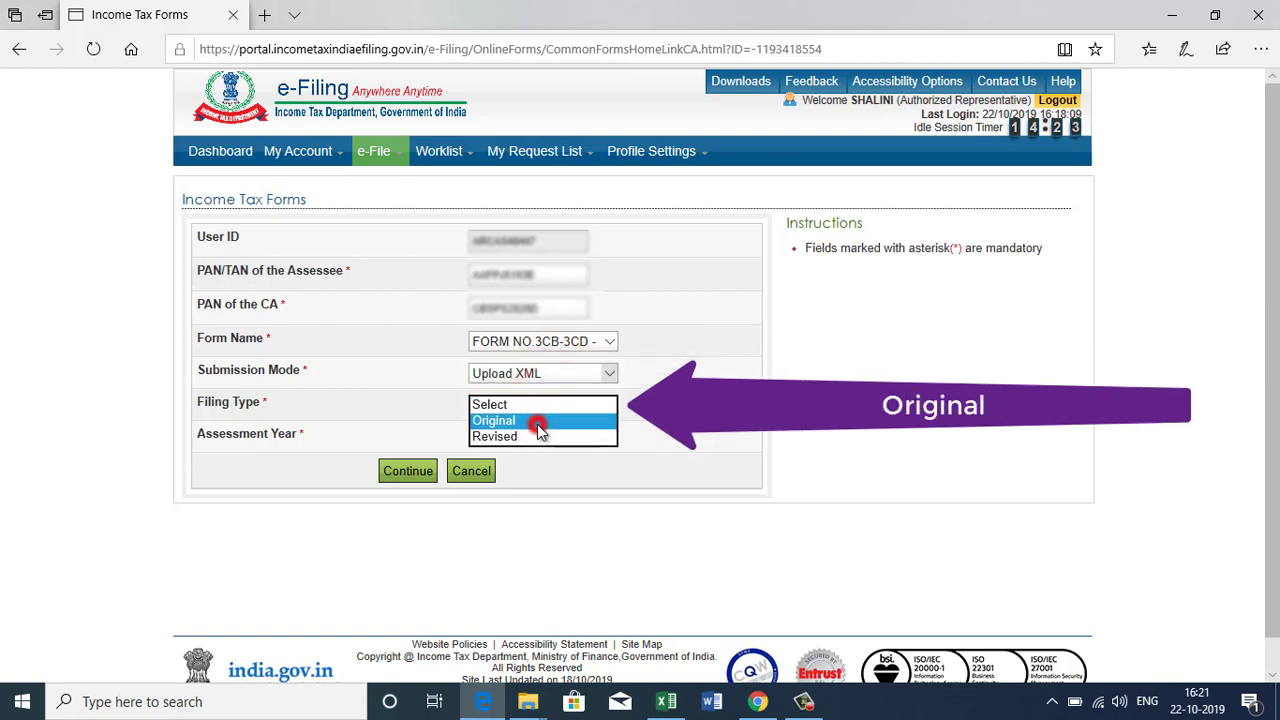
click(537, 424)
click(524, 437)
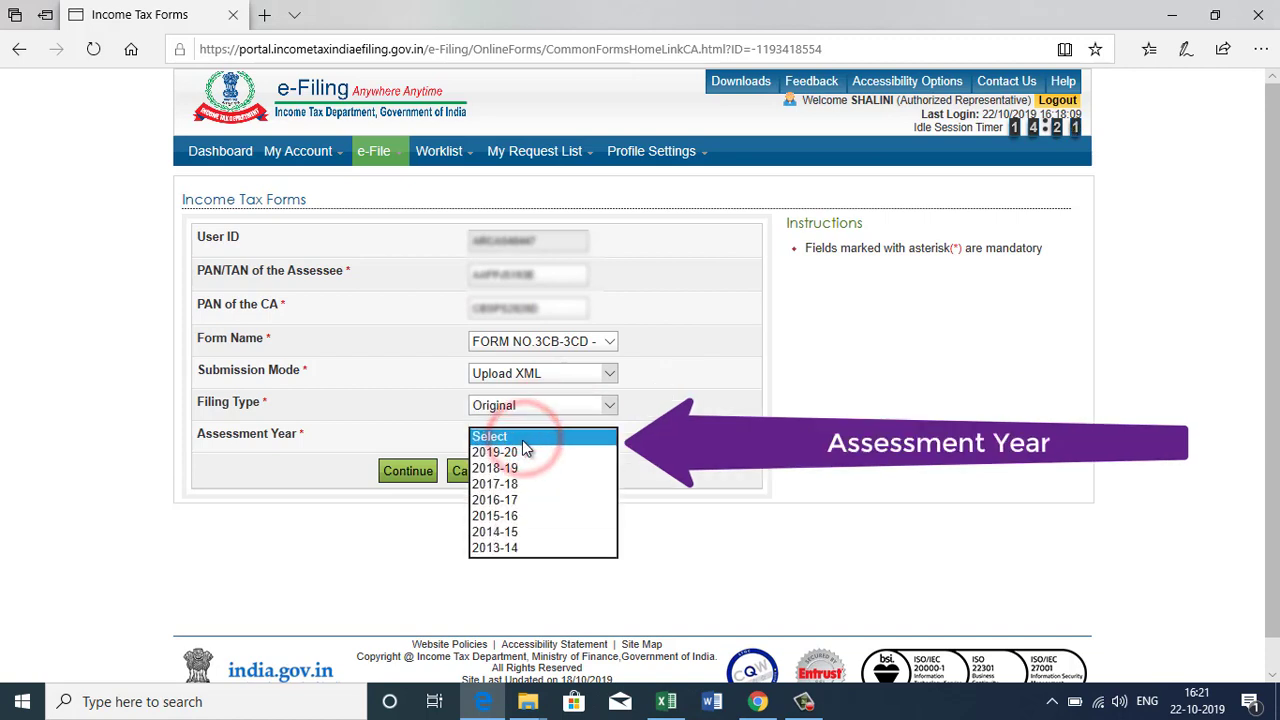
click(512, 452)
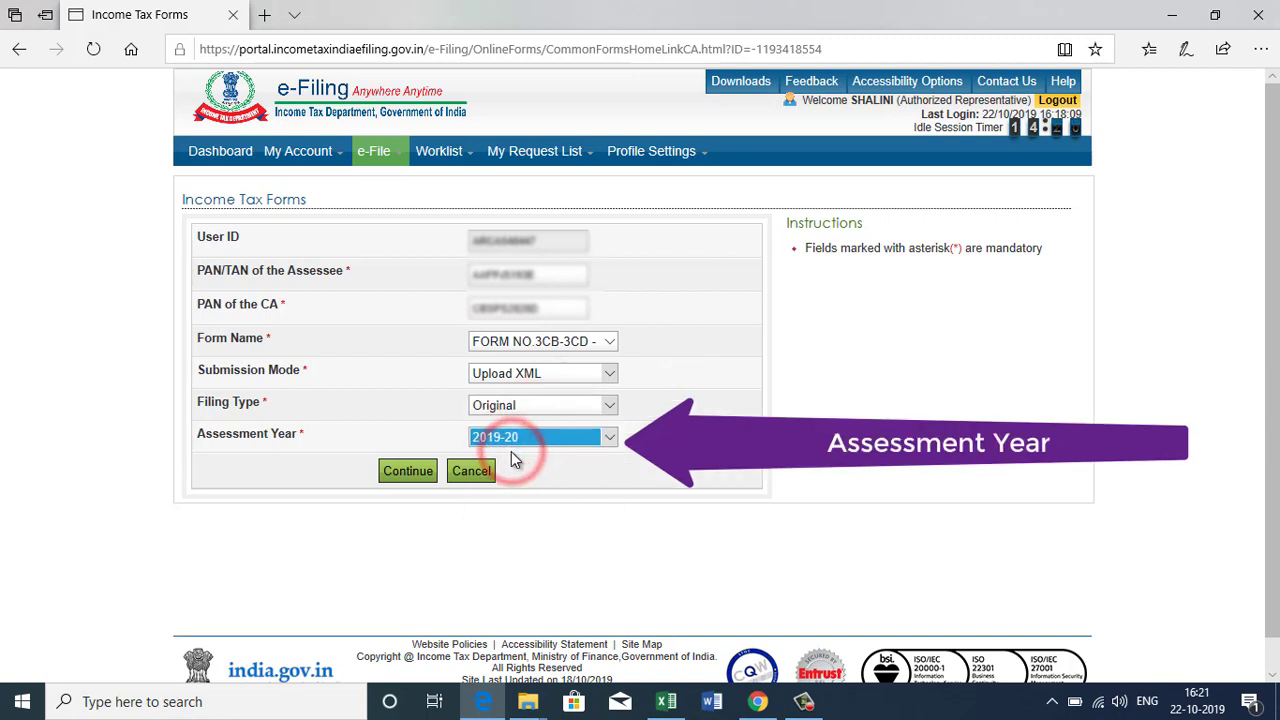
click(418, 476)
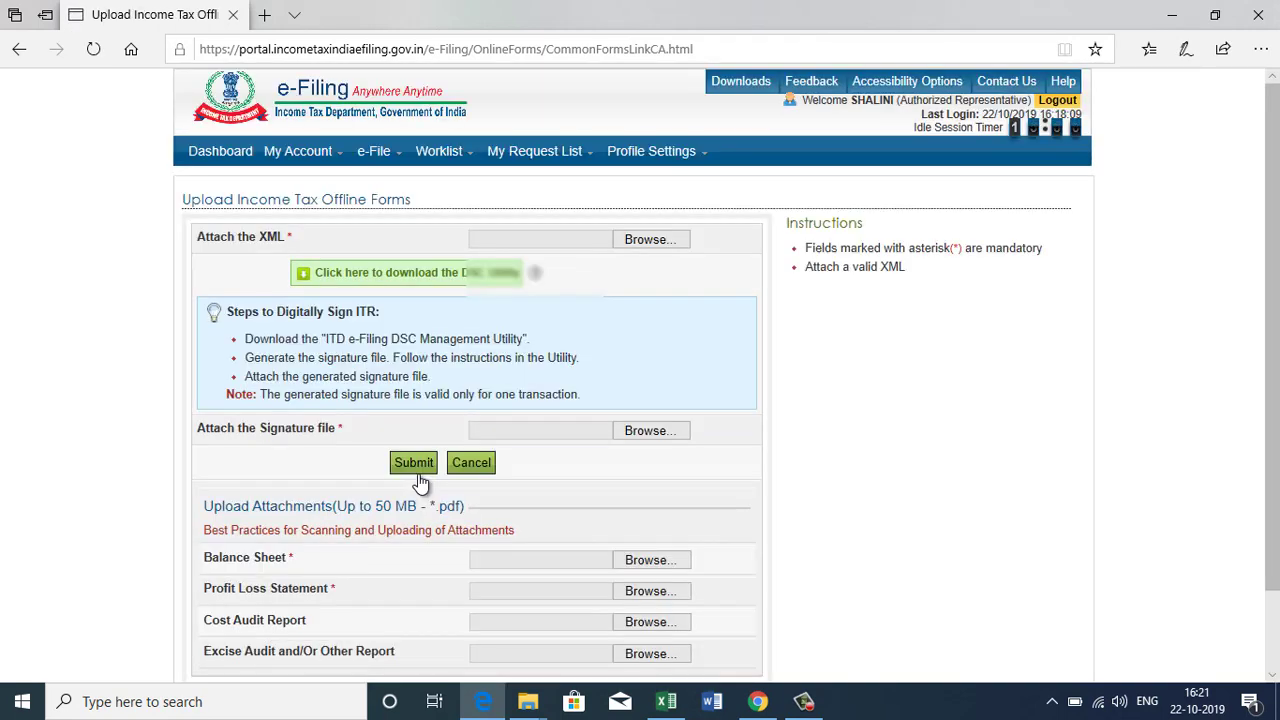
Attach the form 3cd XML file from the client's TAX AUDIT folder on drive F.
click(661, 246)
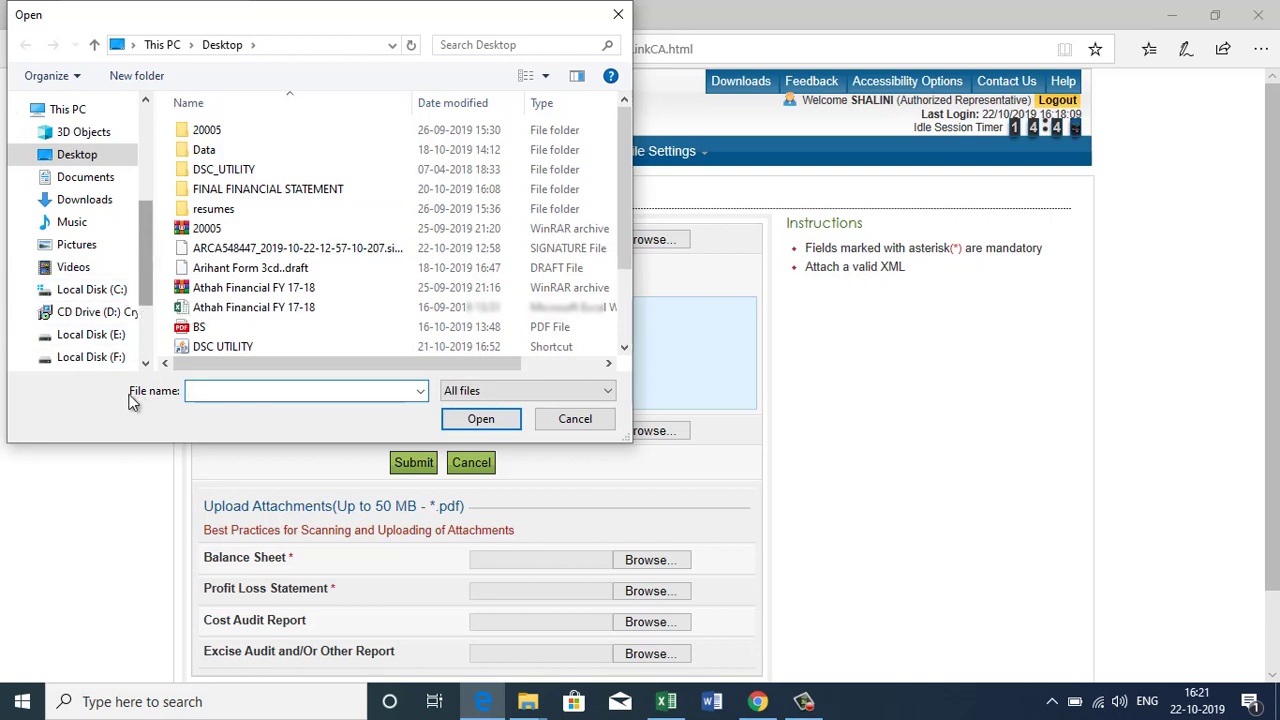
click(69, 366)
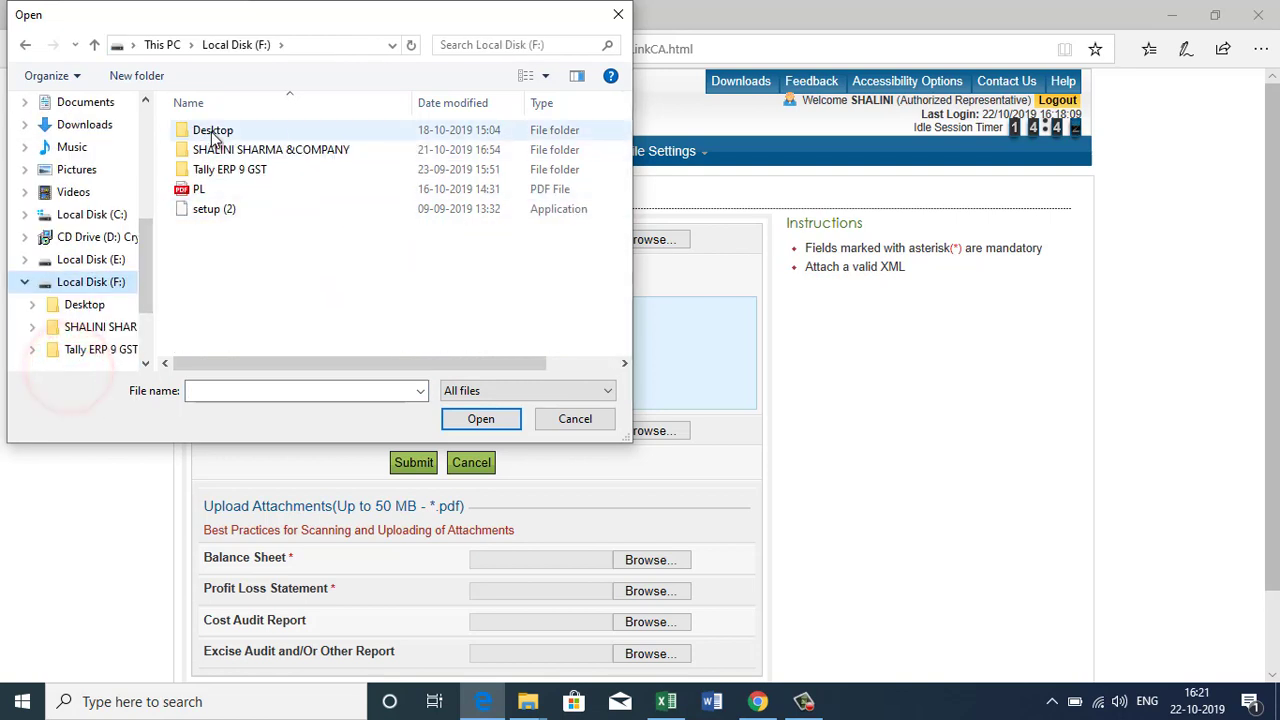
double_click(213, 135)
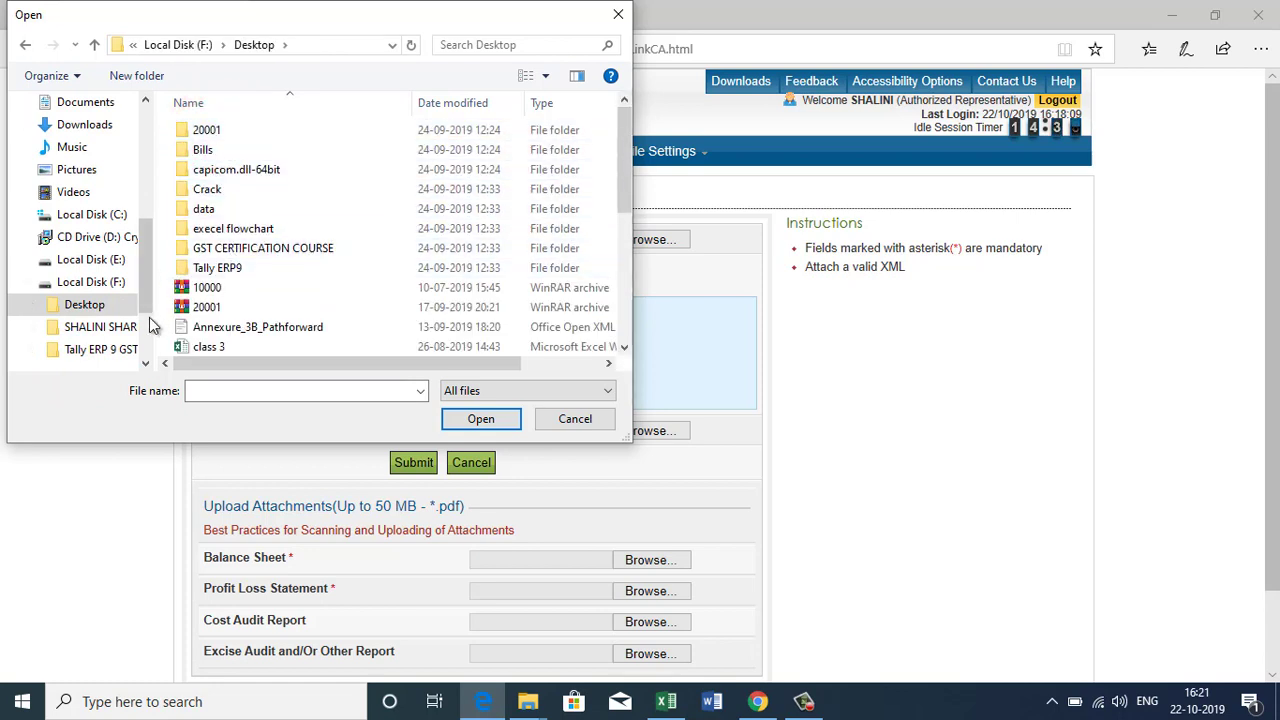
drag(150, 290, 150, 318)
click(100, 236)
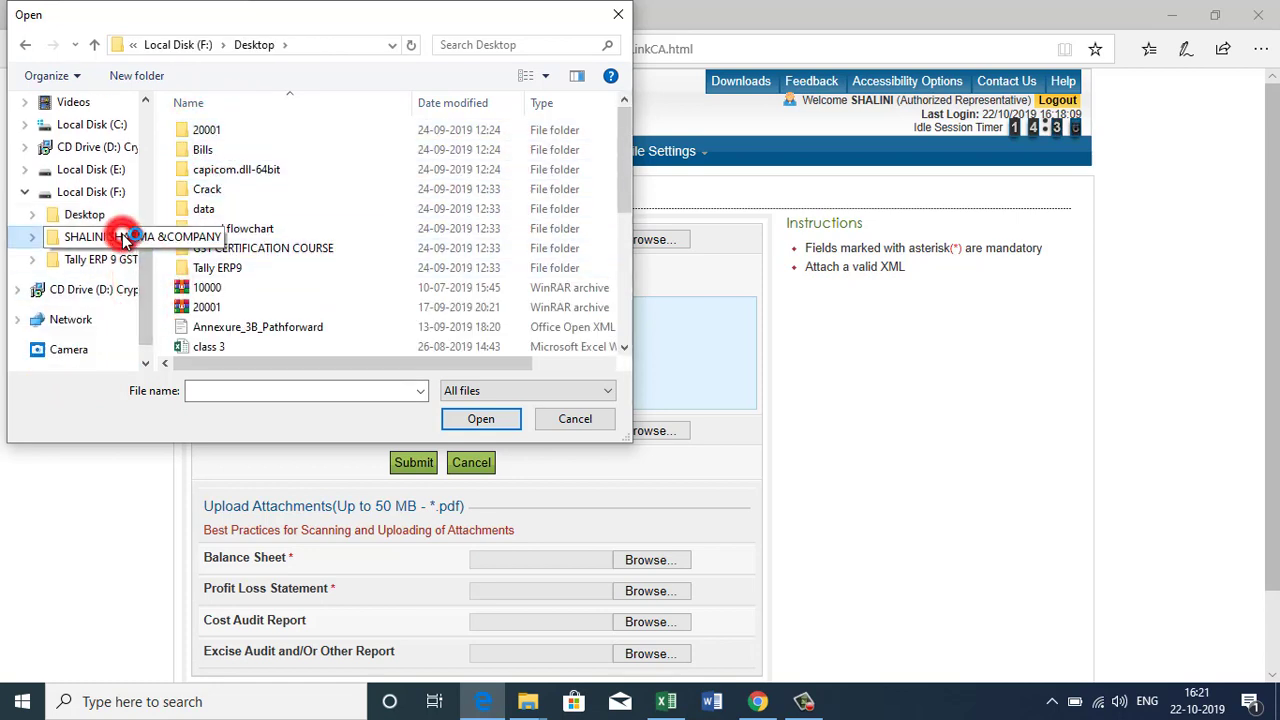
double_click(242, 131)
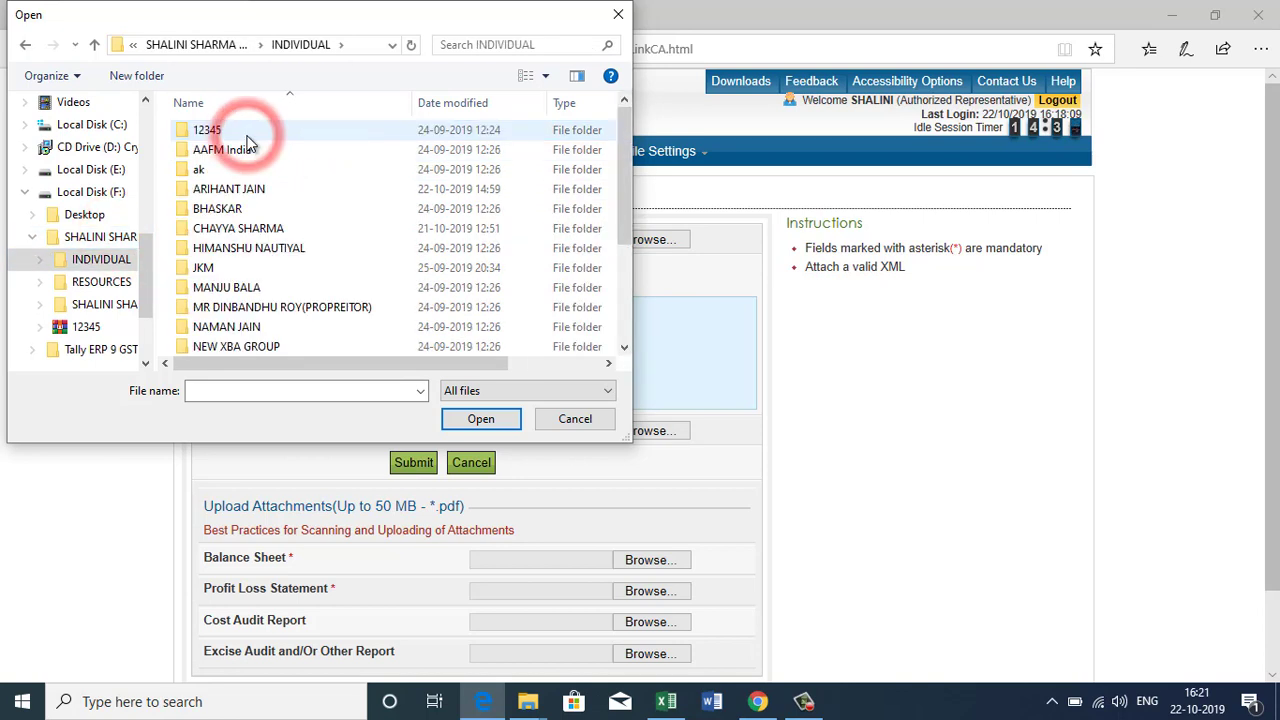
double_click(220, 190)
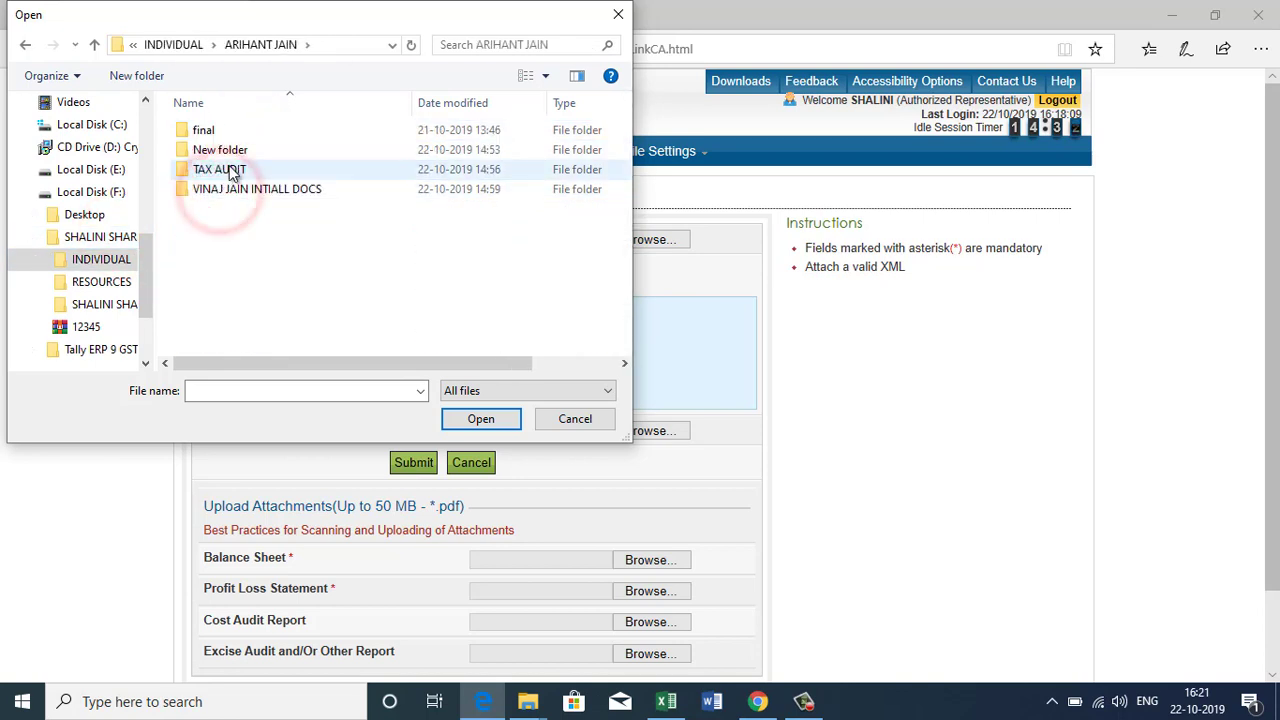
double_click(228, 172)
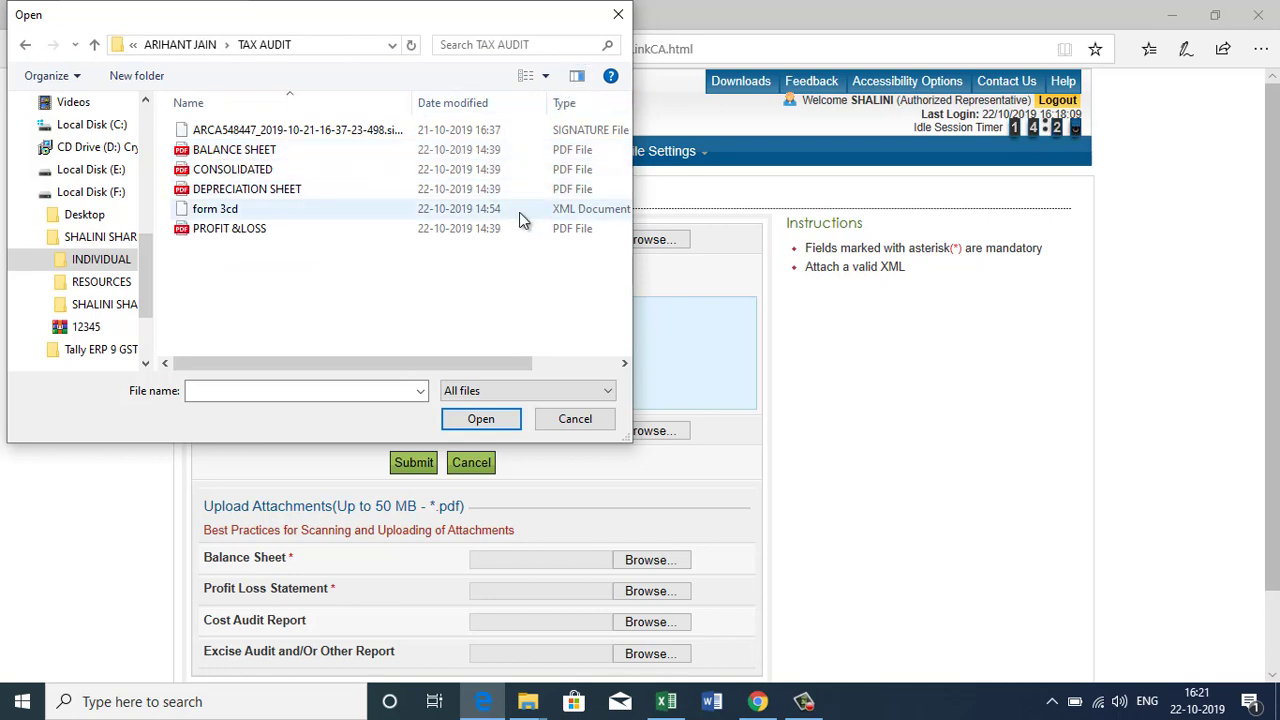
click(396, 209)
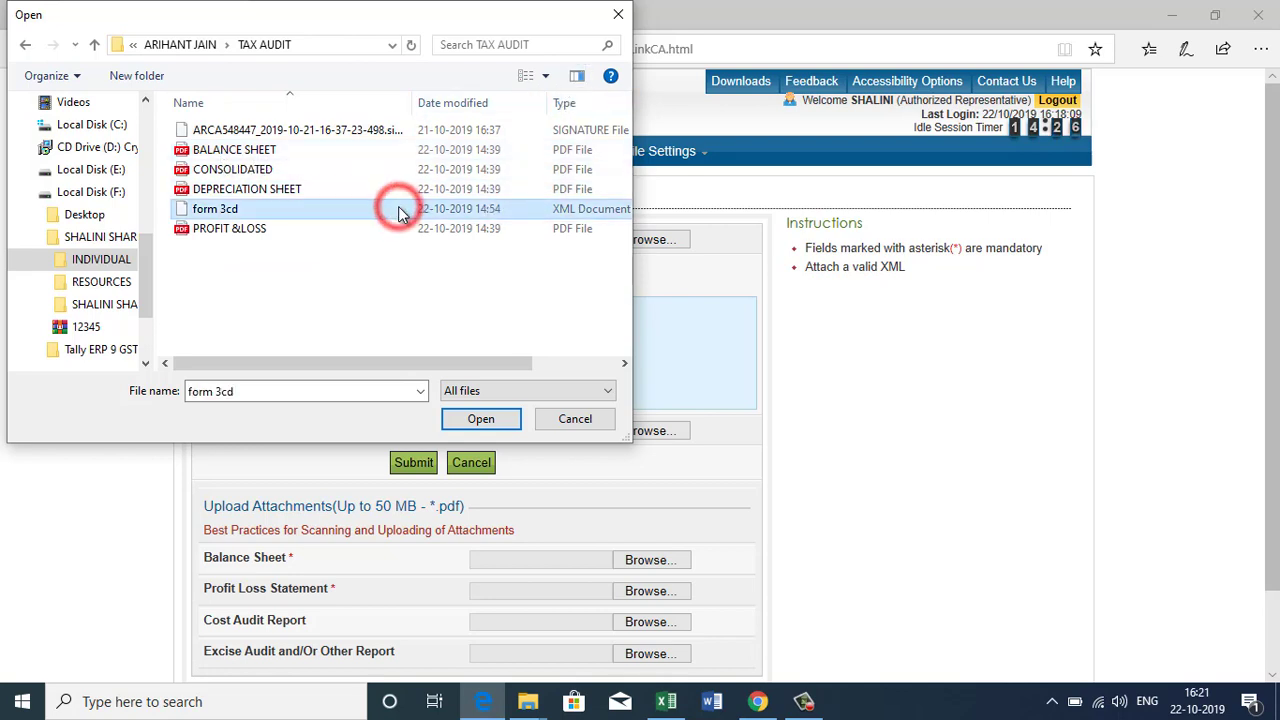
click(481, 418)
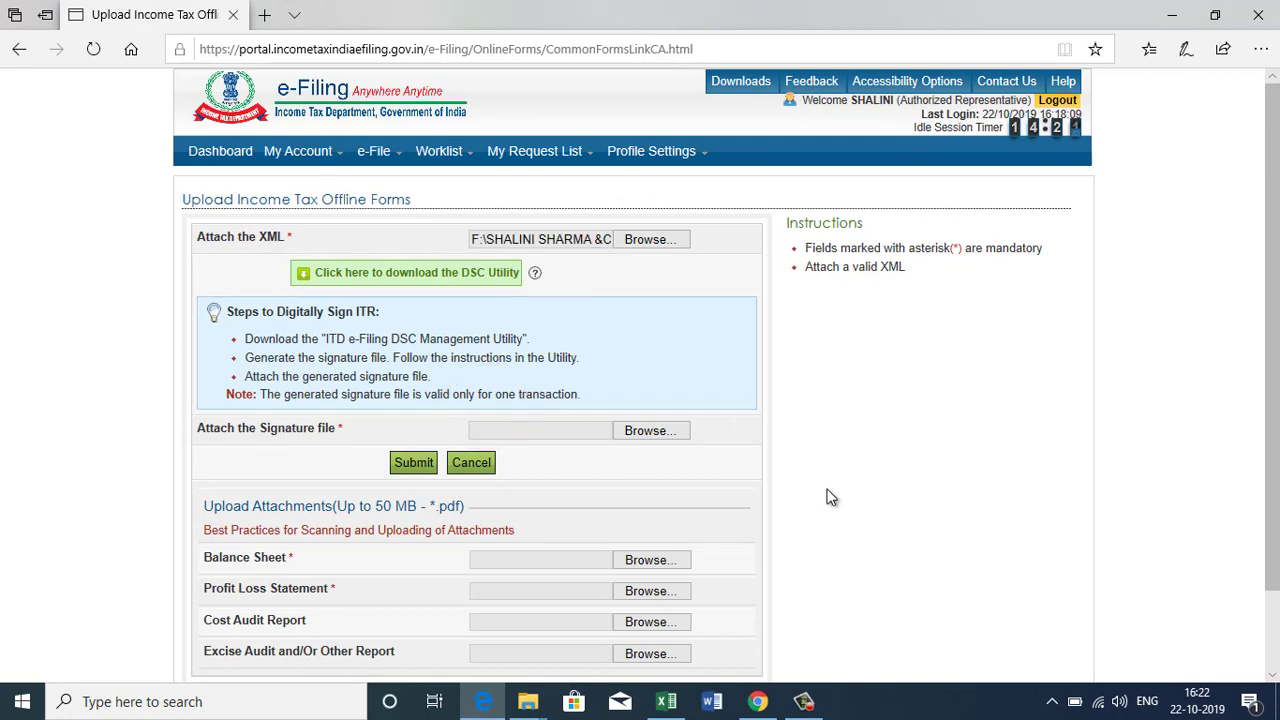
Attach the generated signature file as the signature attachment.
click(648, 434)
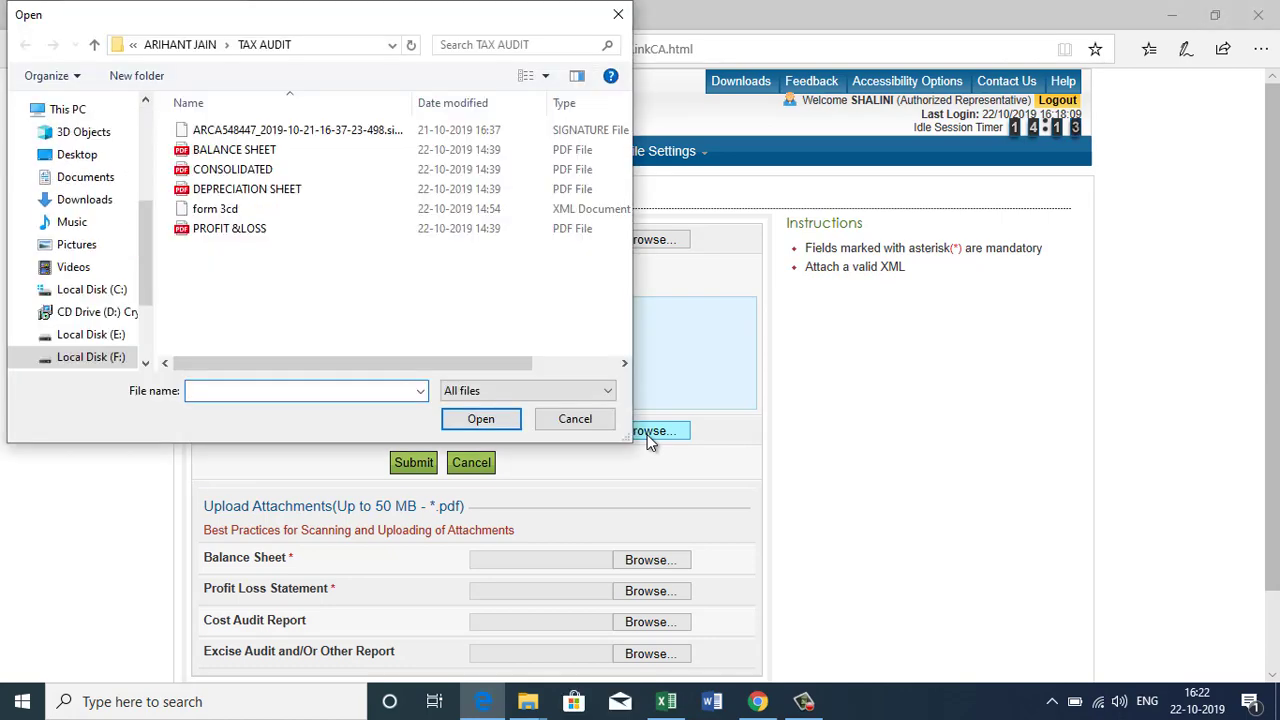
click(446, 134)
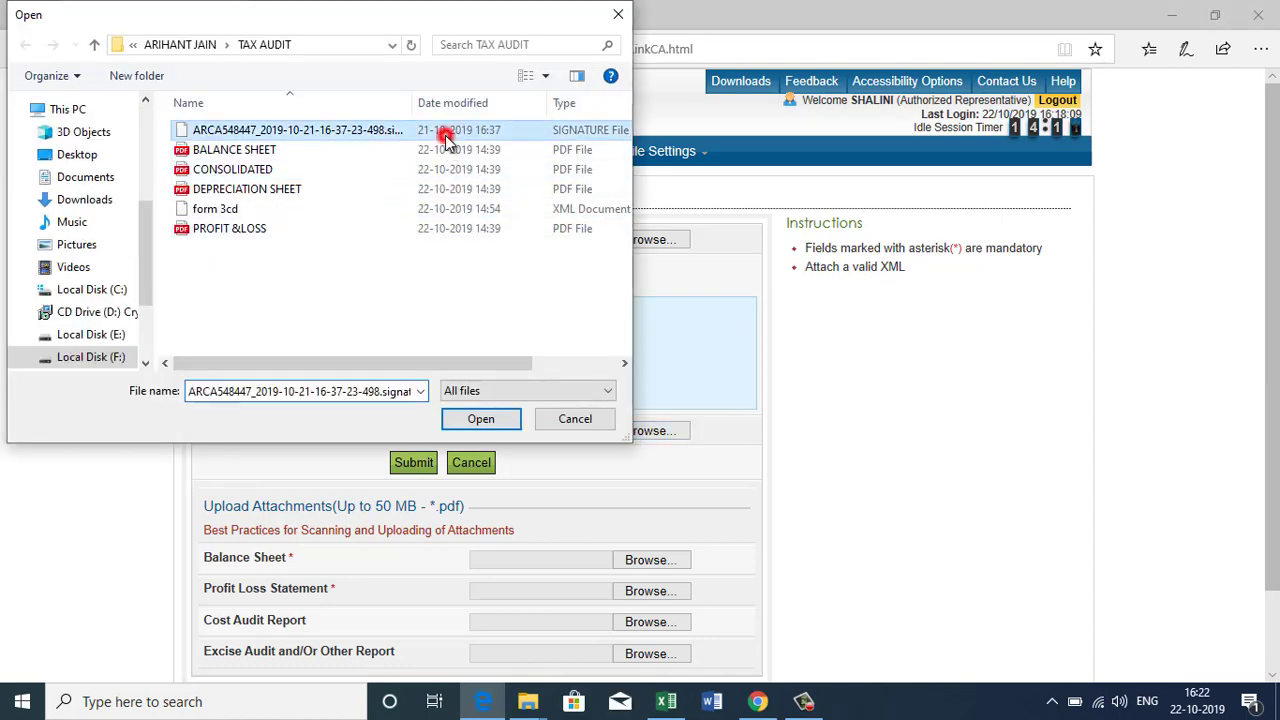
click(495, 420)
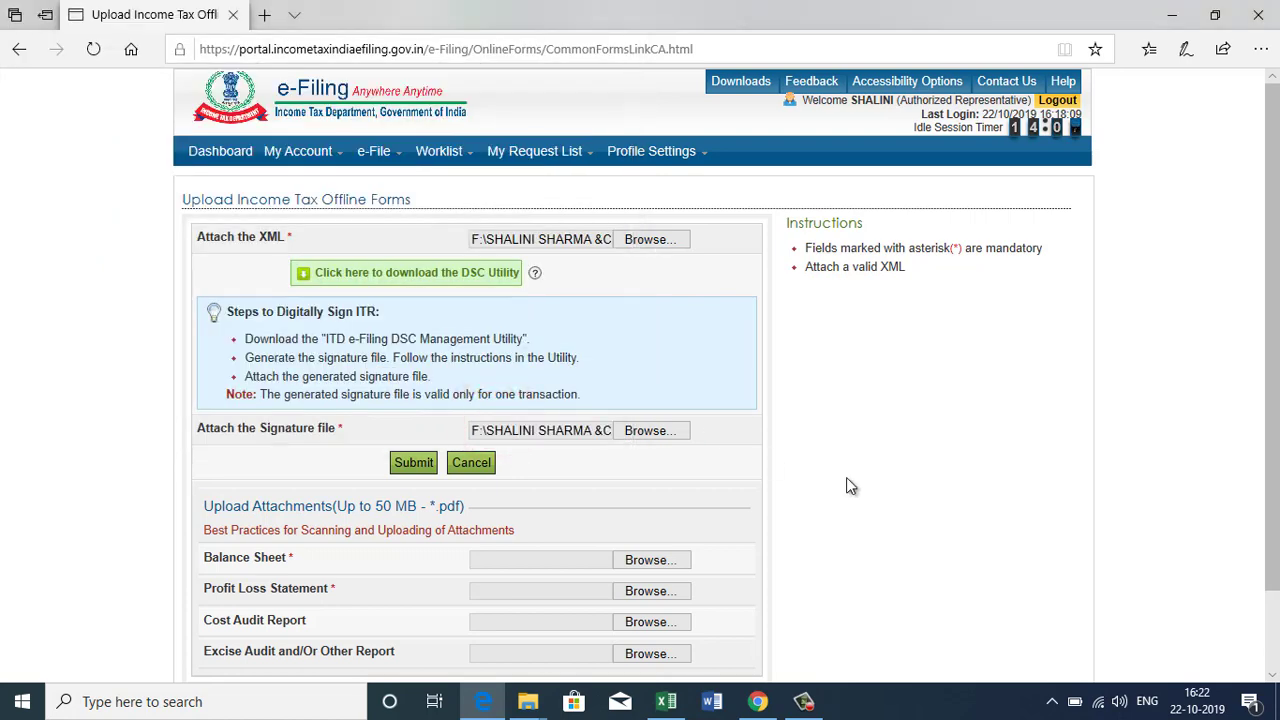
scroll(846, 477, down, 2)
Attach the BALANCE SHEET and PROFIT &LOSS PDFs and submit the Form 3CB-3CD upload.
click(625, 474)
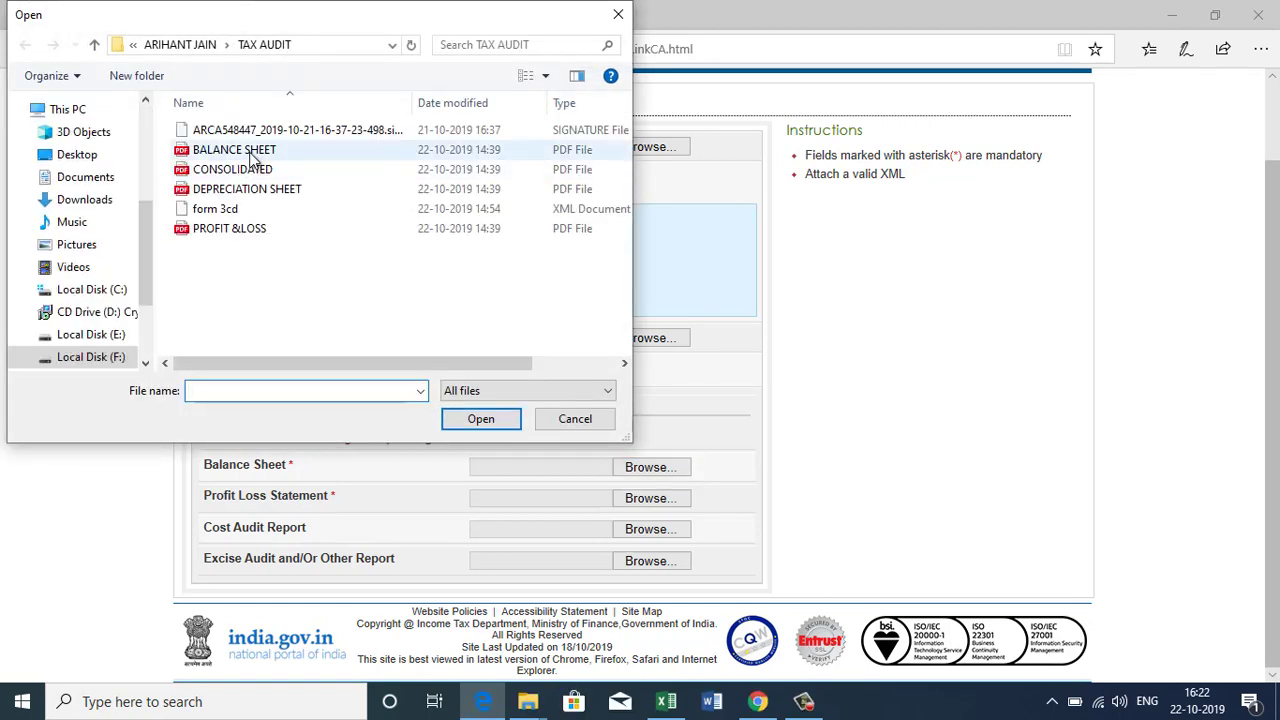
click(250, 152)
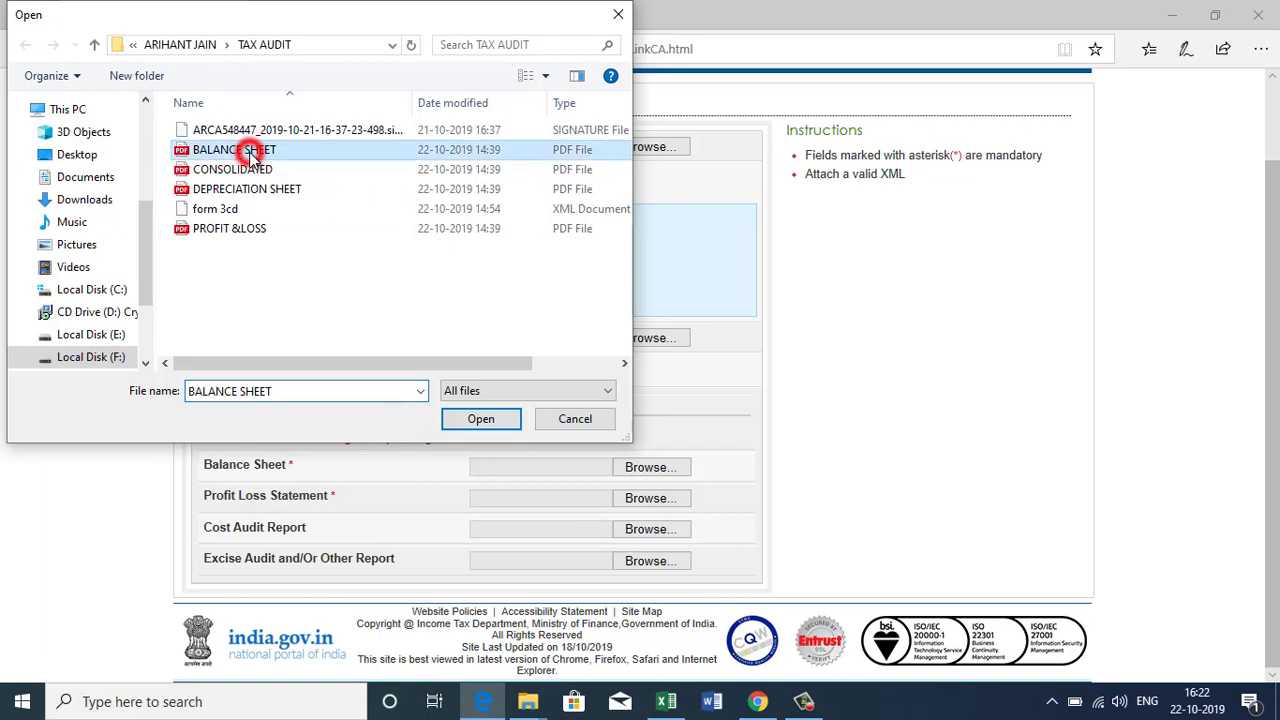
click(453, 424)
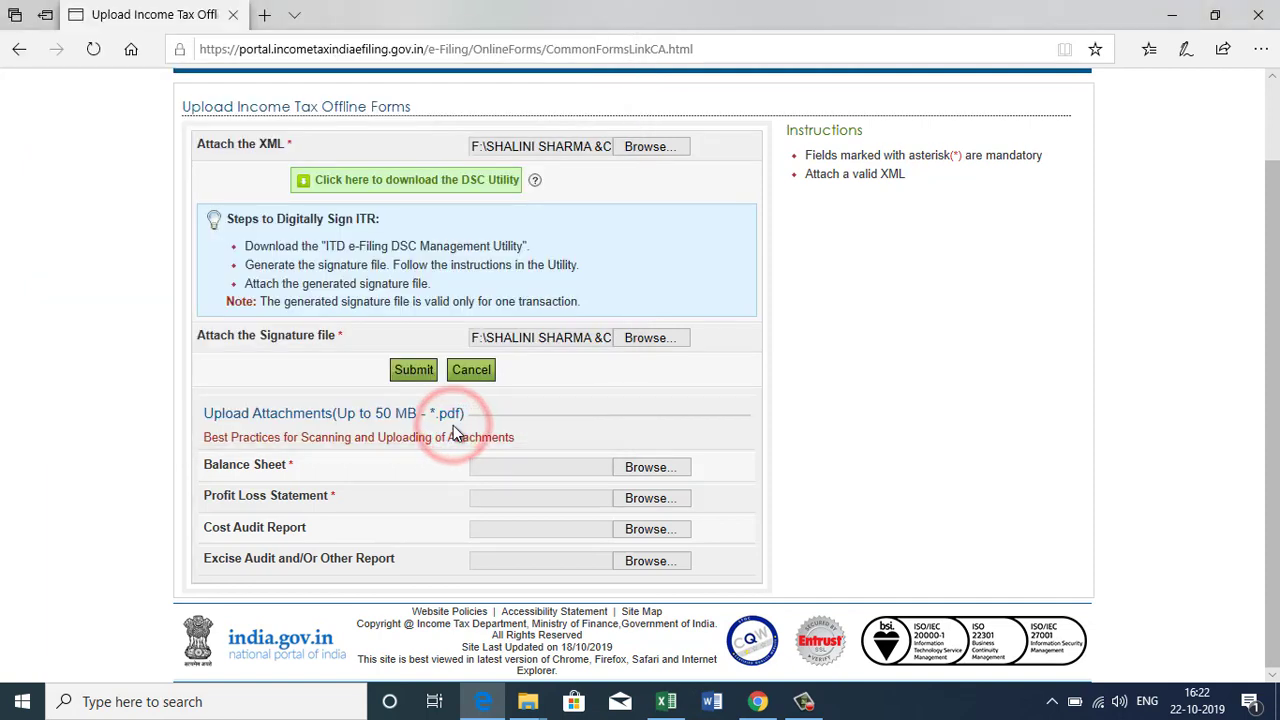
click(657, 508)
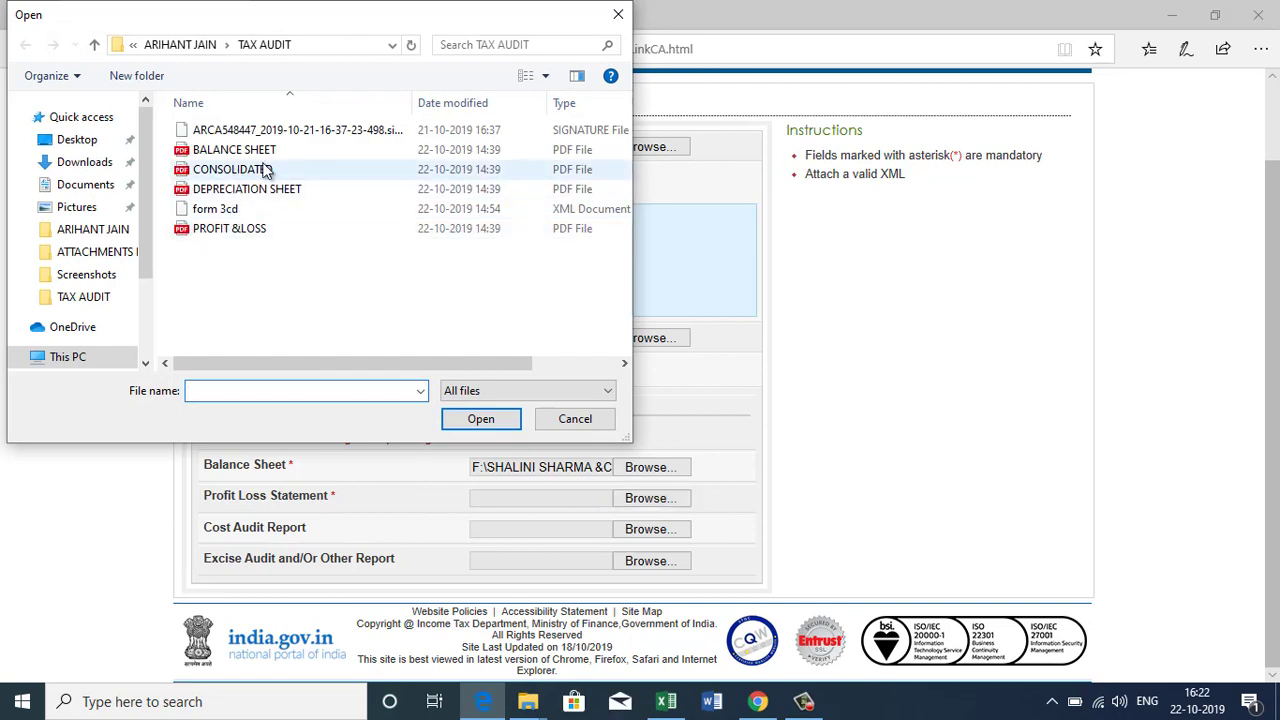
click(233, 229)
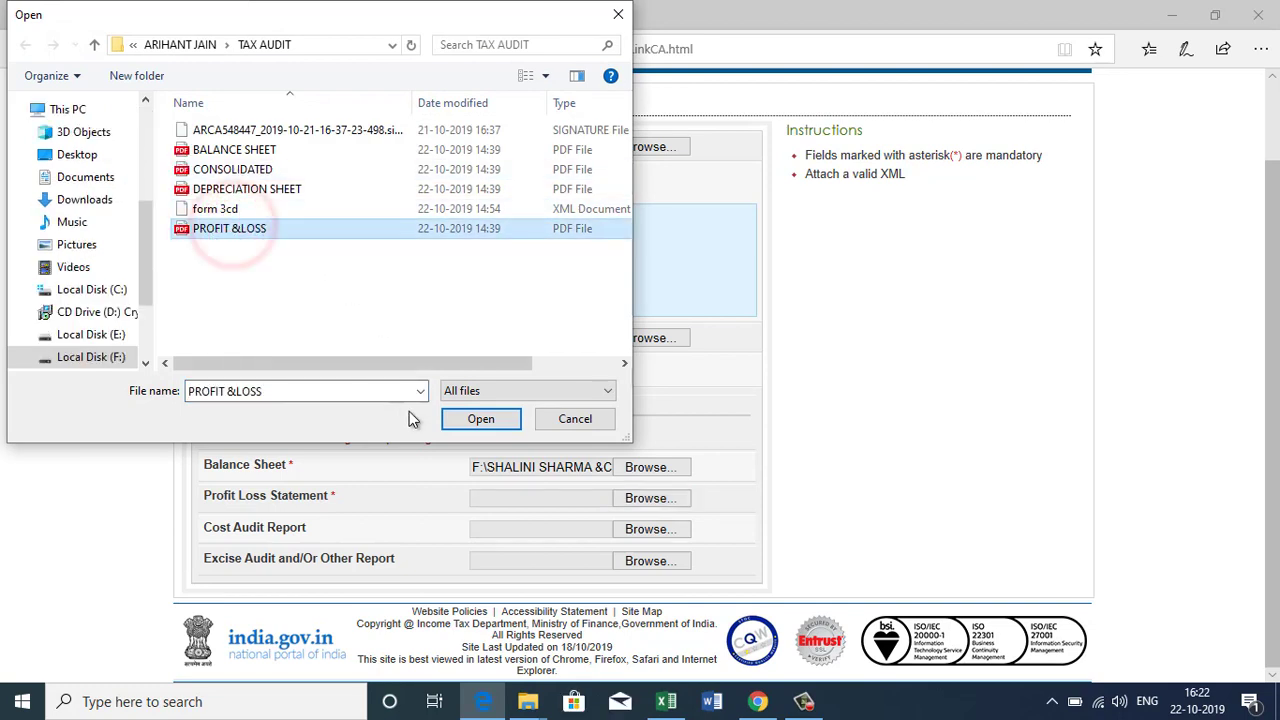
click(467, 419)
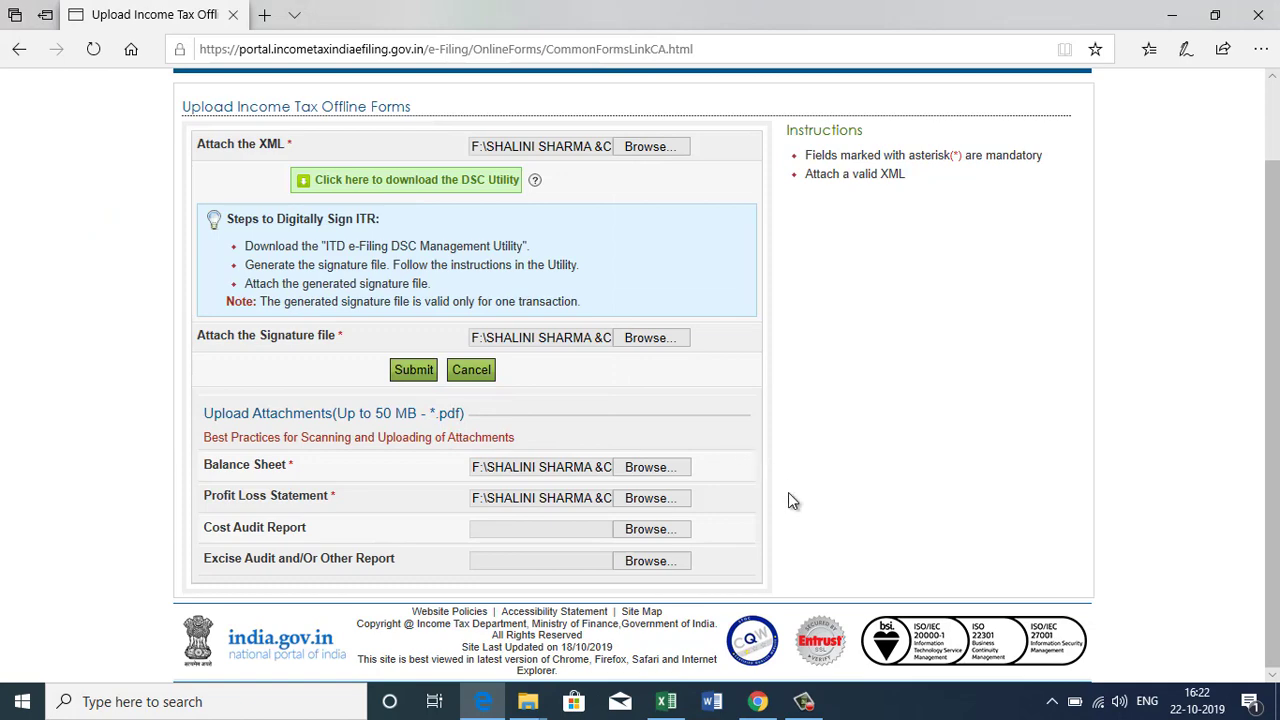
scroll(749, 445, up, 2)
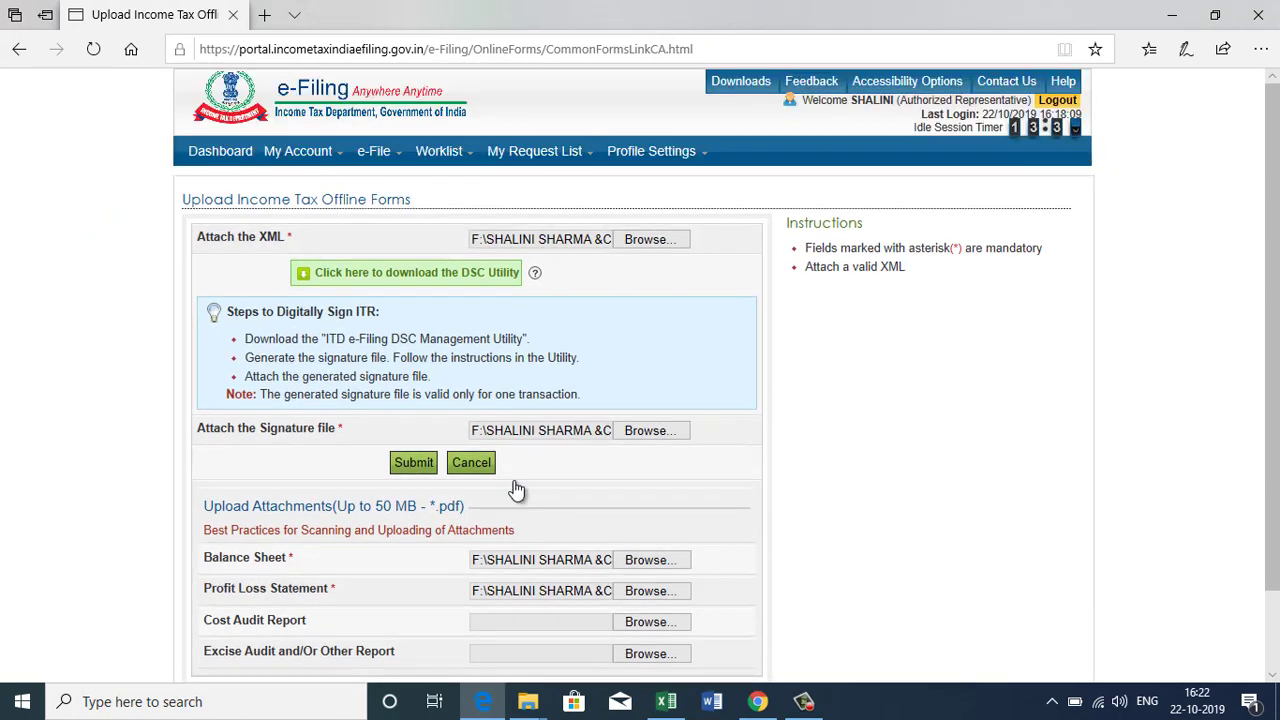
click(415, 466)
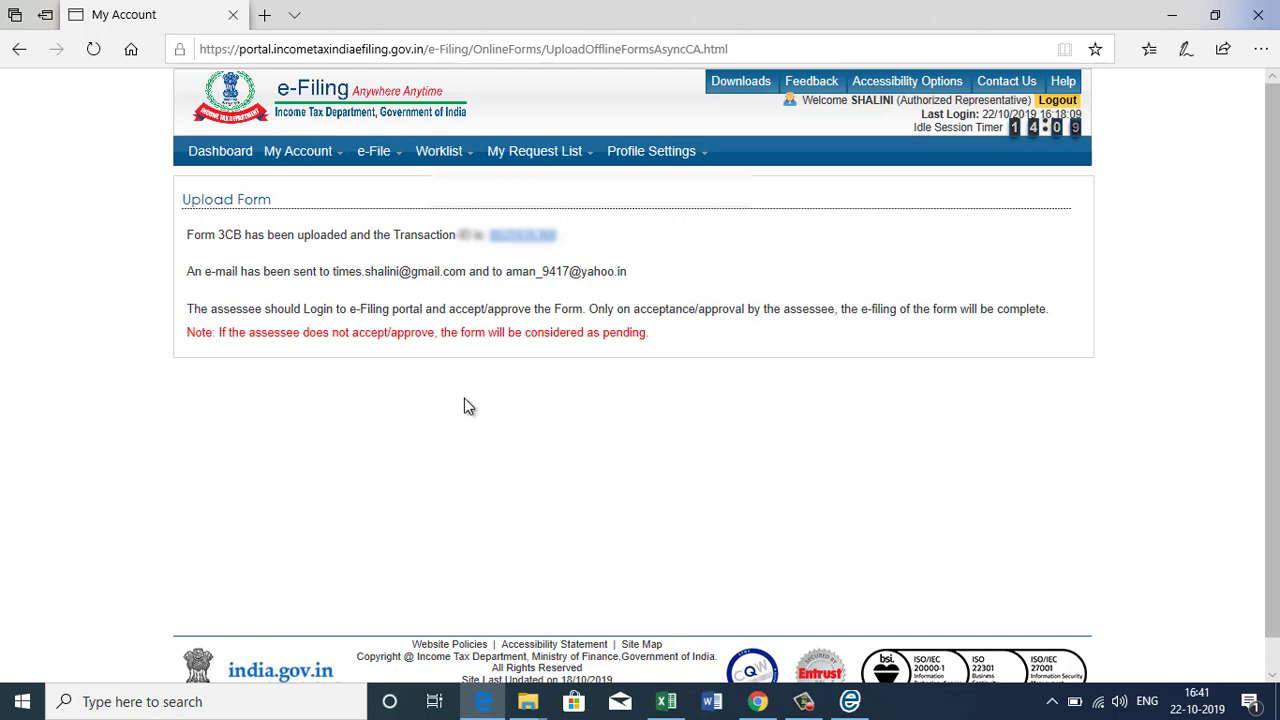
Log out of the CA's account after the Form 3CB upload confirmation.
click(1064, 104)
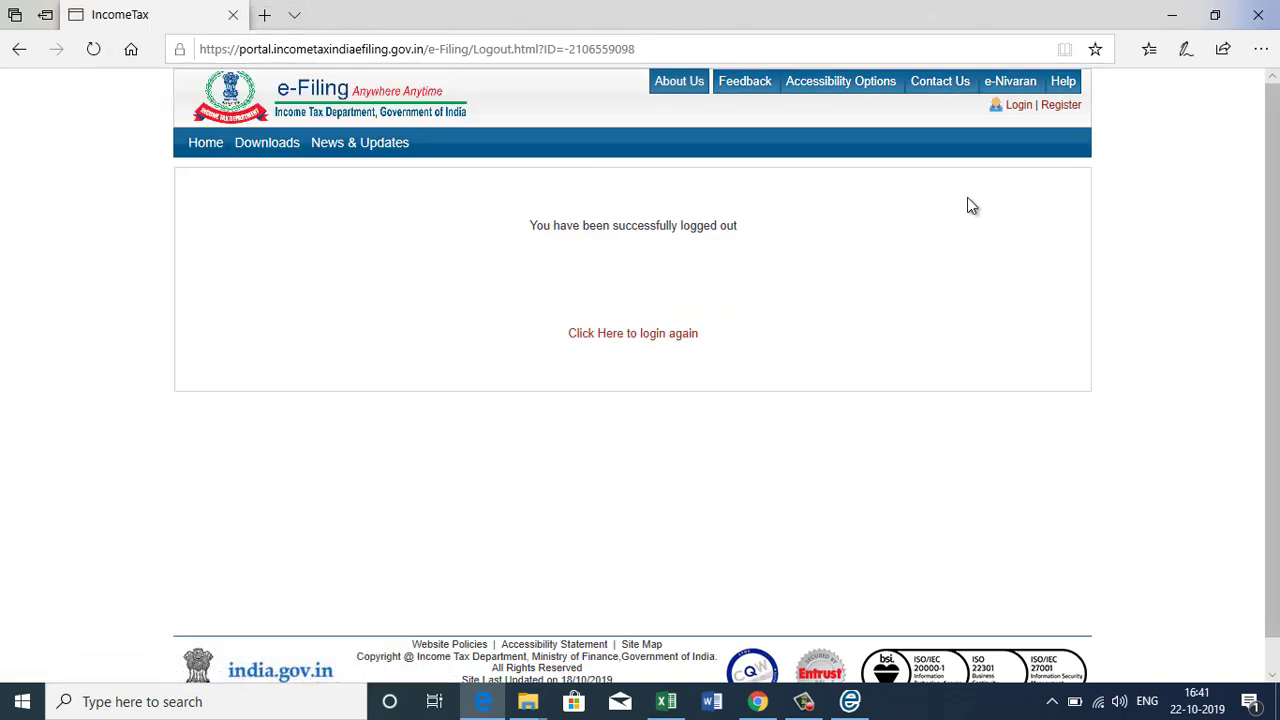
Return to the login page and fill in the assessee's user ID, password and captcha.
click(1020, 110)
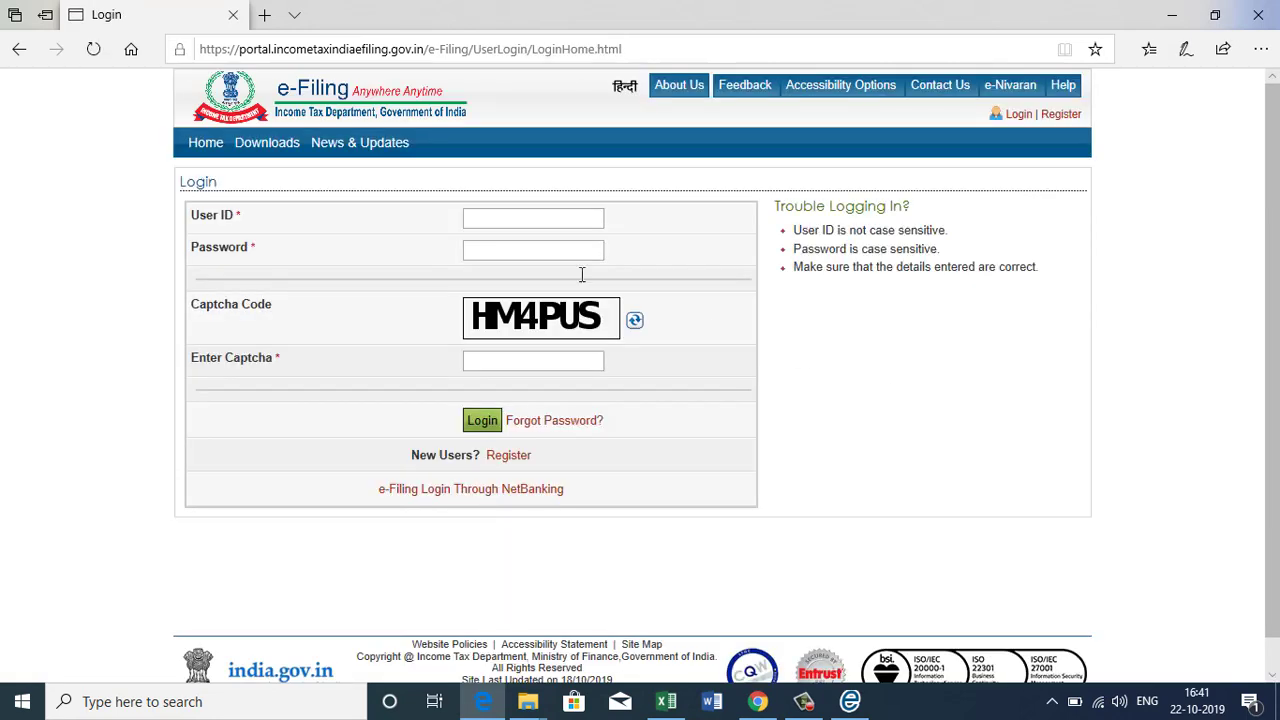
click(508, 210)
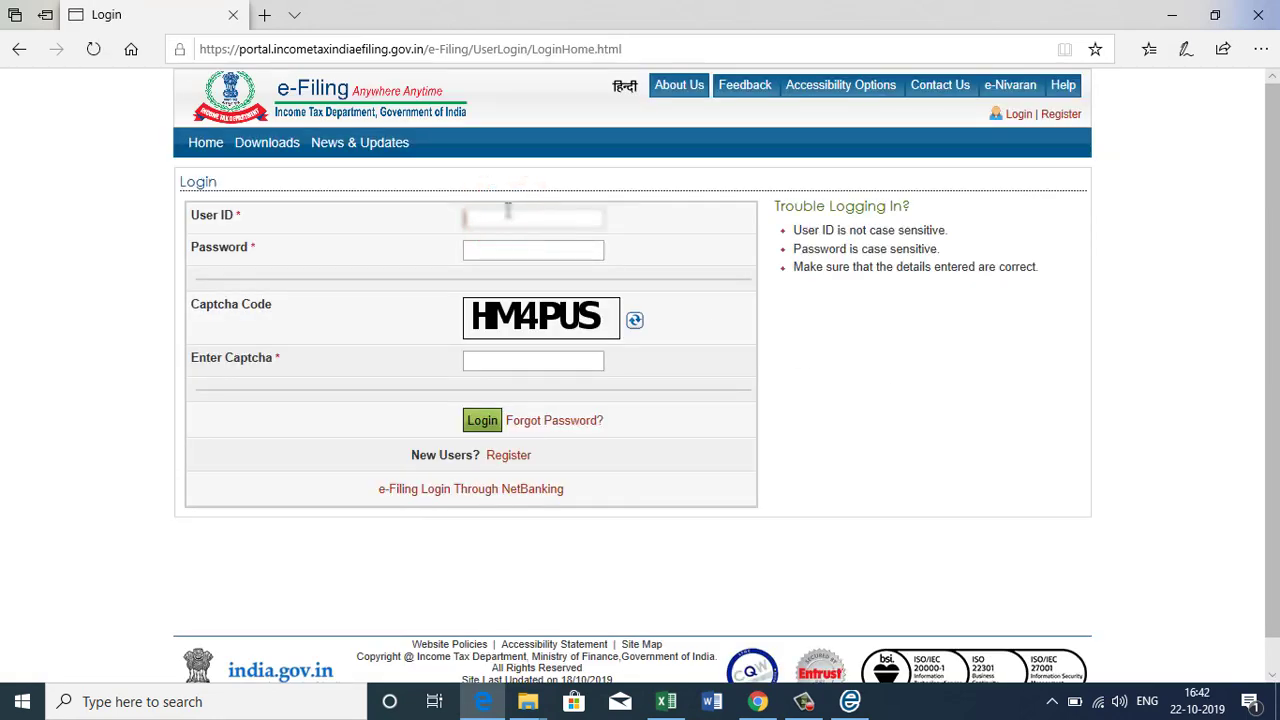
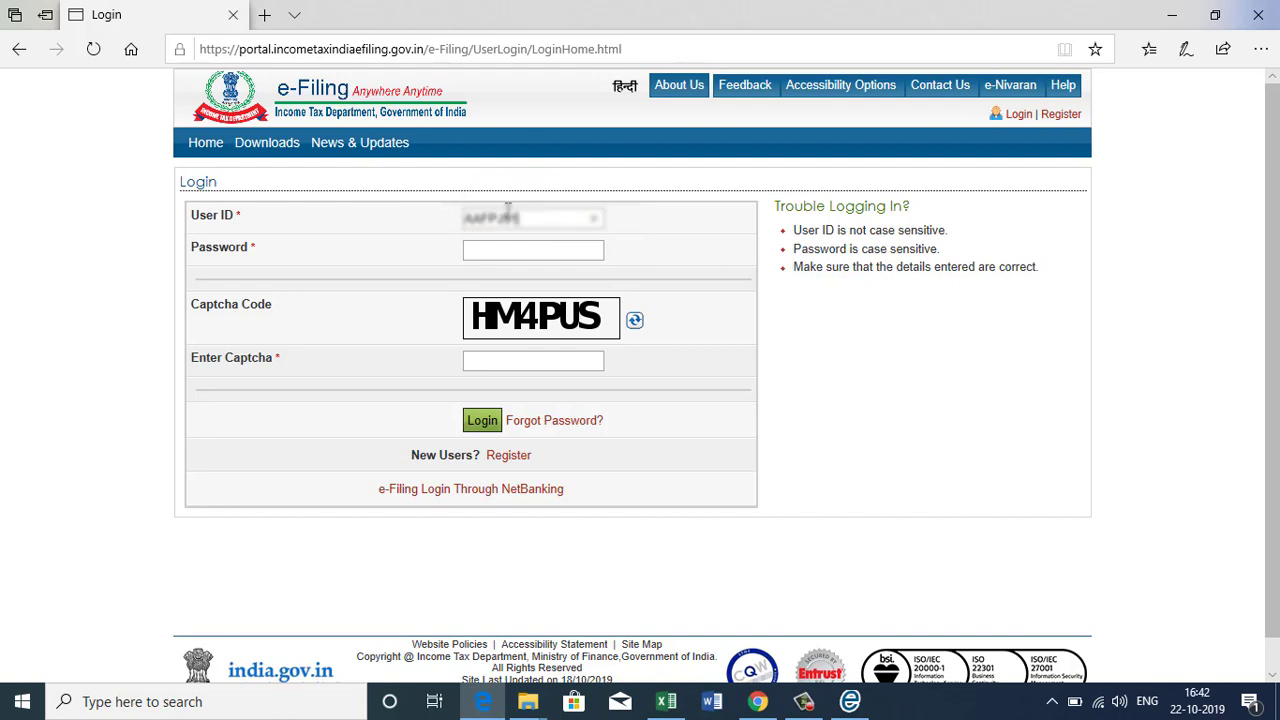
click(497, 242)
text(a)
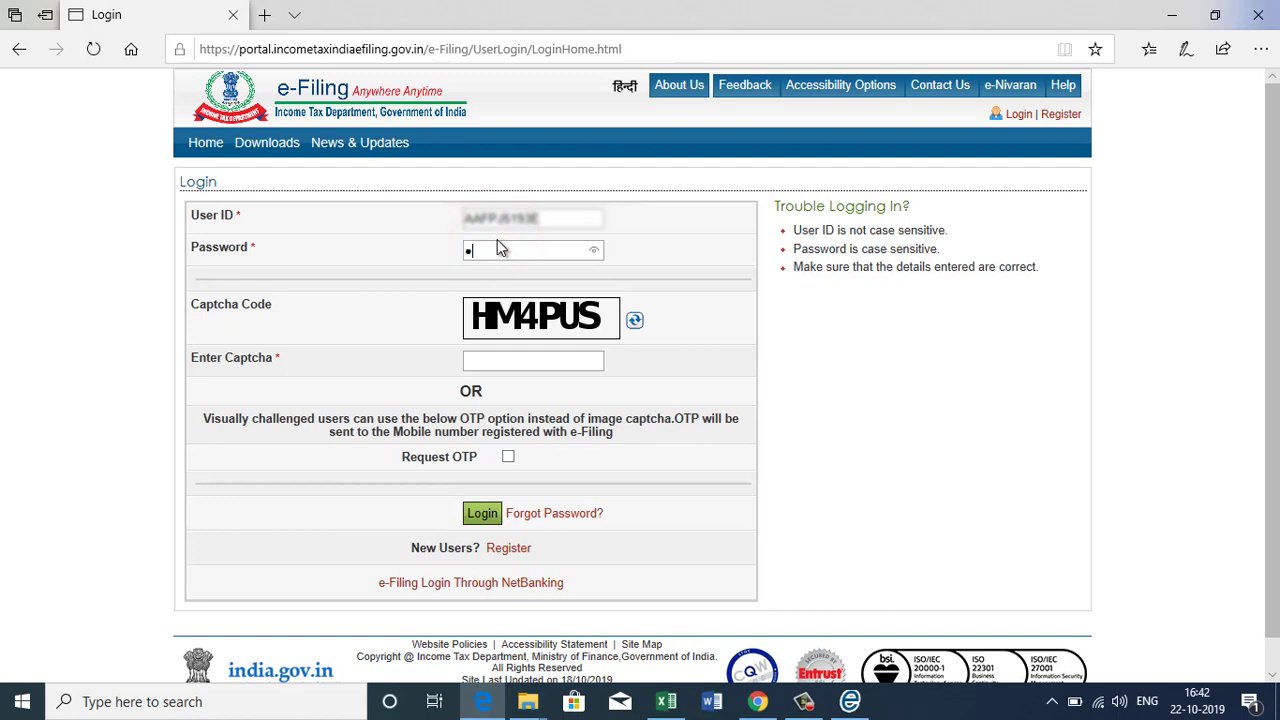
text(••)
click(489, 366)
text(HM4PUS)
Log in as the assessee, skip the contact details update, and open Worklist > For Your Action.
click(484, 514)
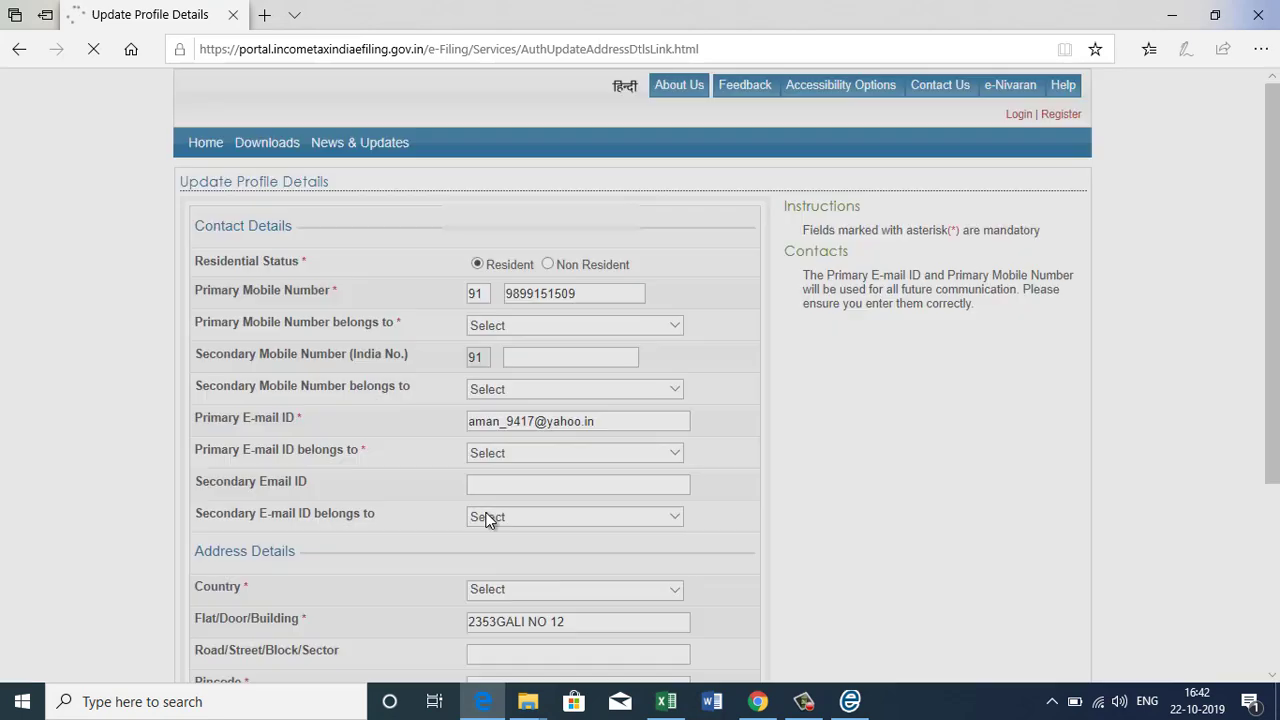
click(582, 410)
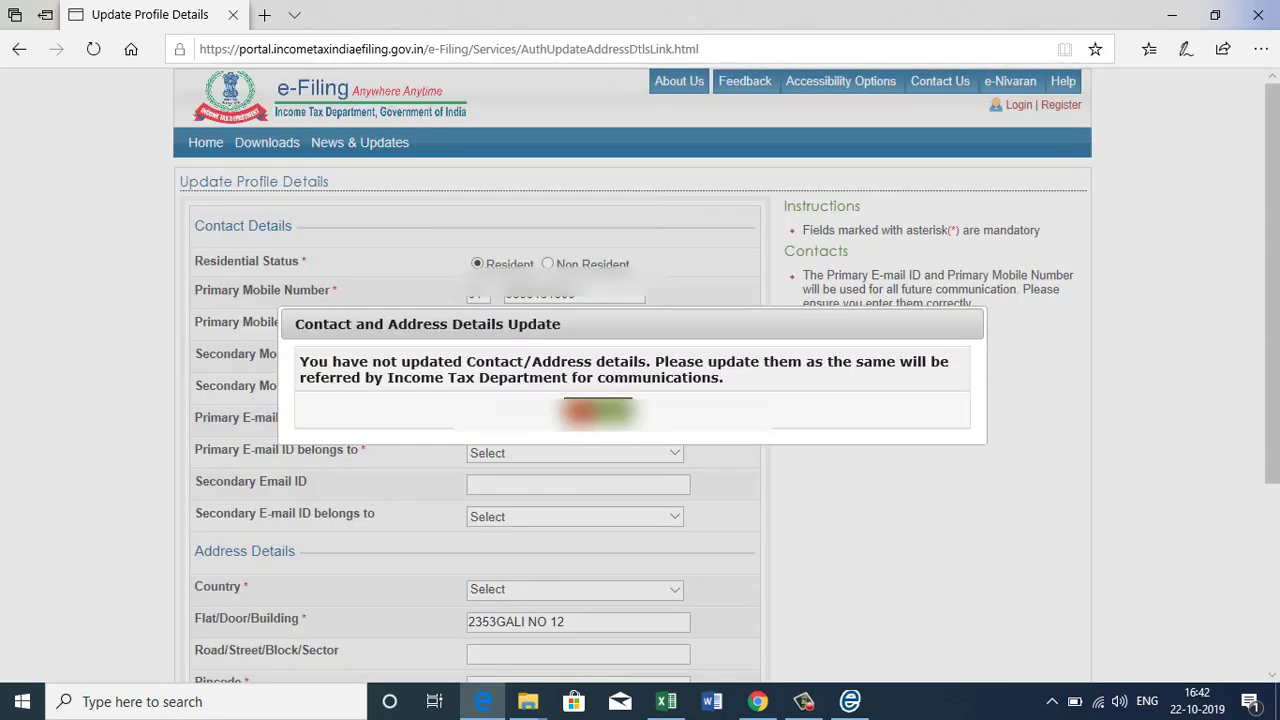
scroll(866, 418, down, 5)
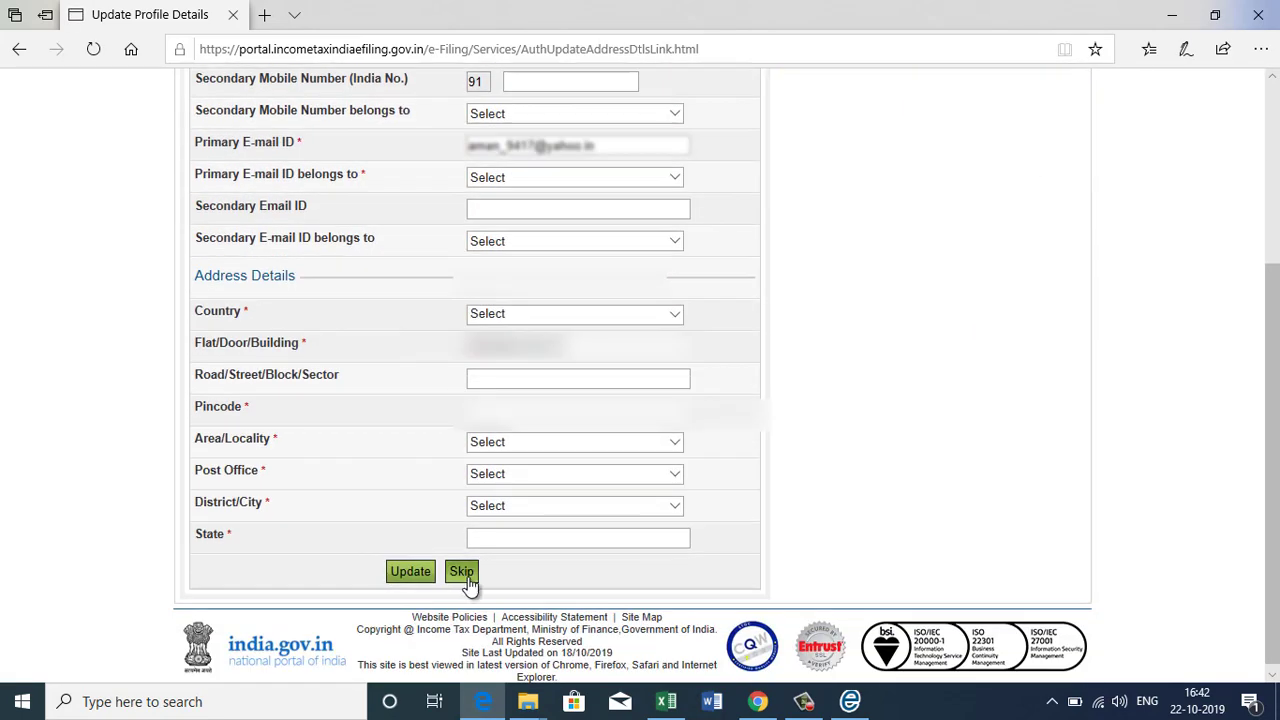
click(463, 574)
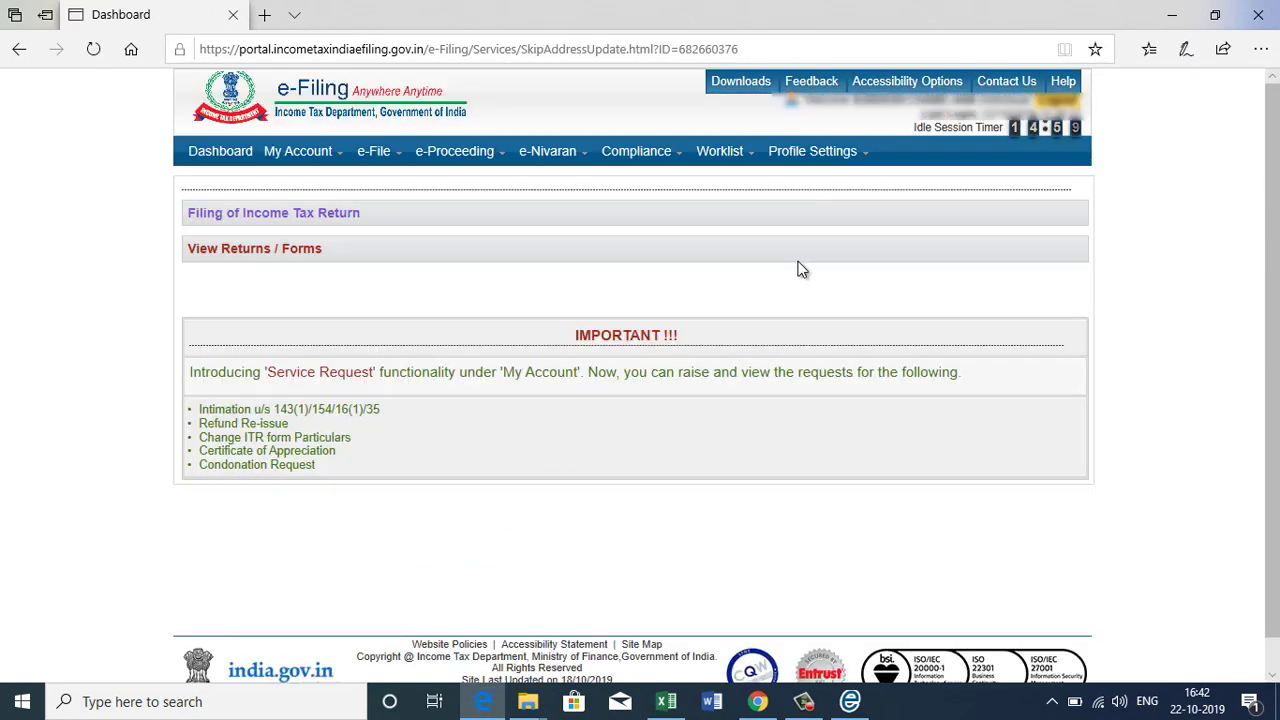
mouse_move(742, 160)
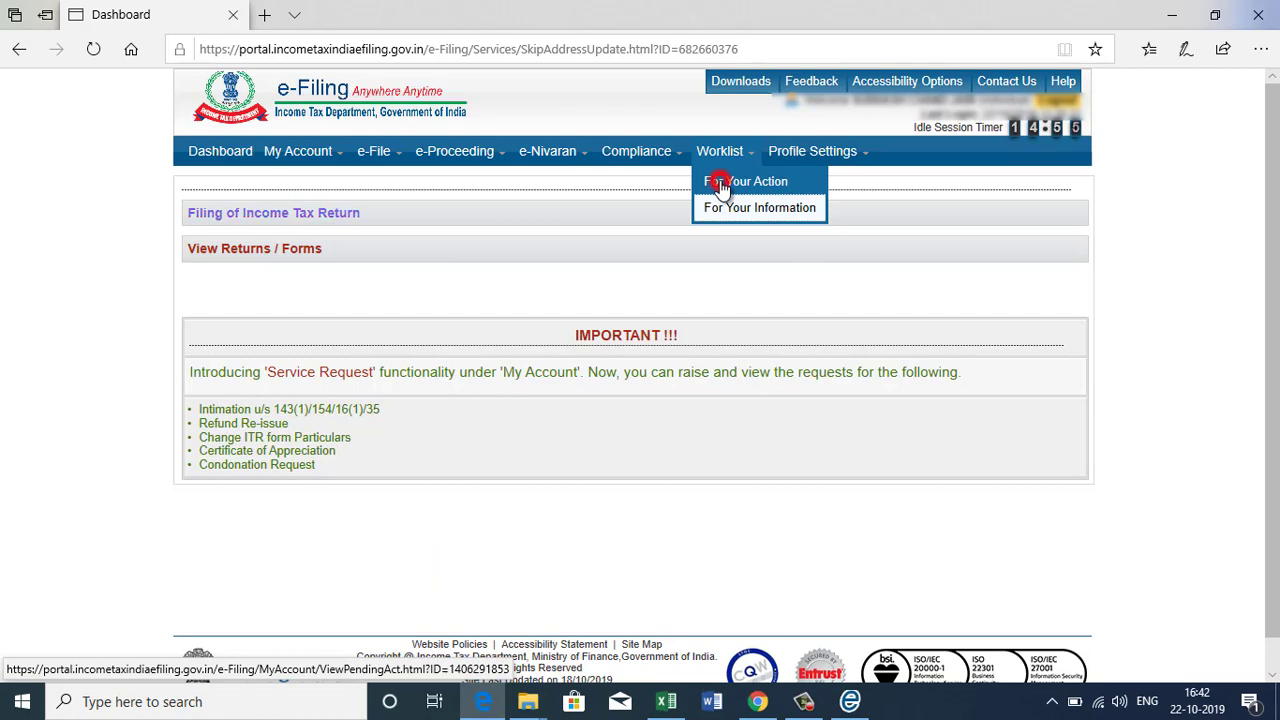
click(723, 186)
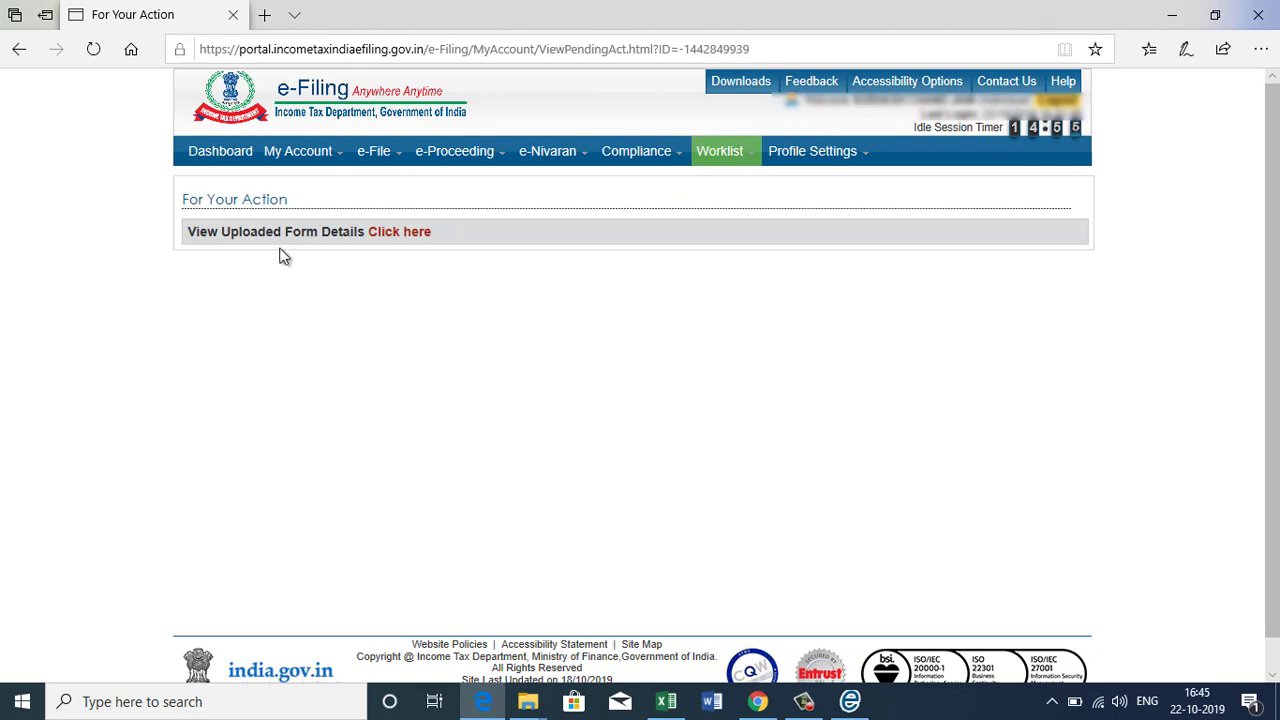
Open View Uploaded Form Details and view the Form 3CB-3CD entry for 2019-20.
click(405, 240)
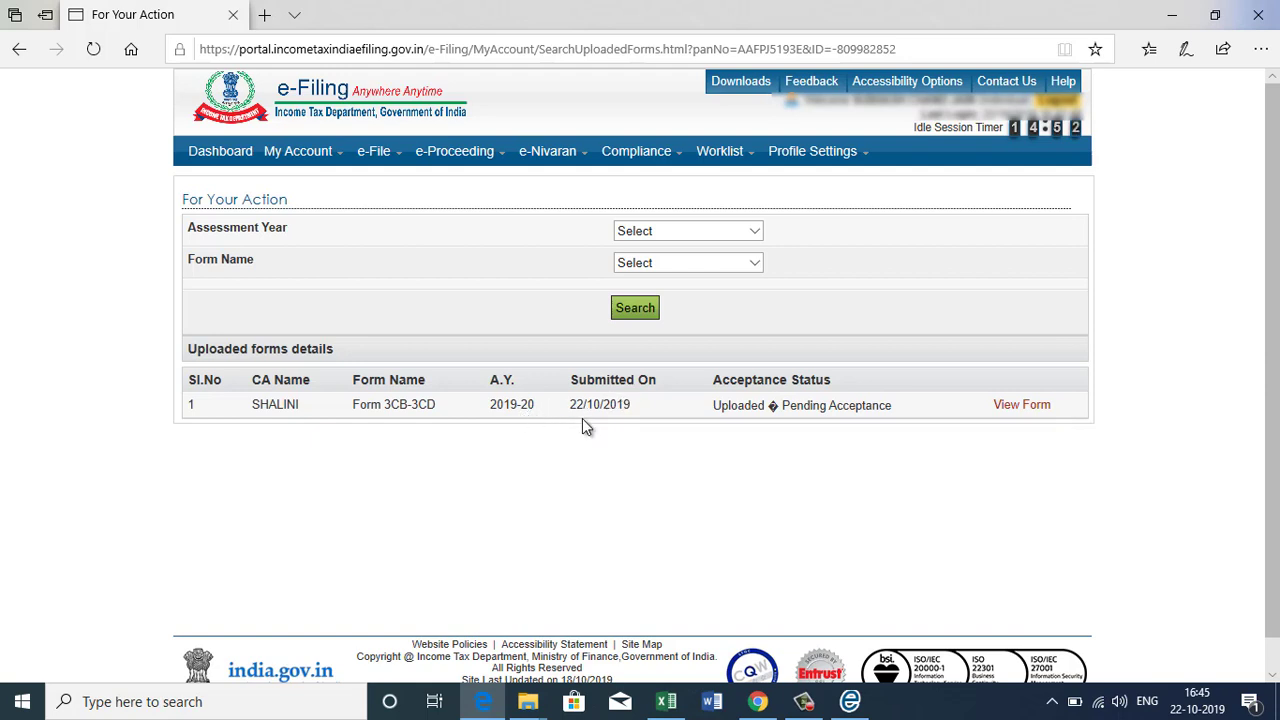
click(1018, 404)
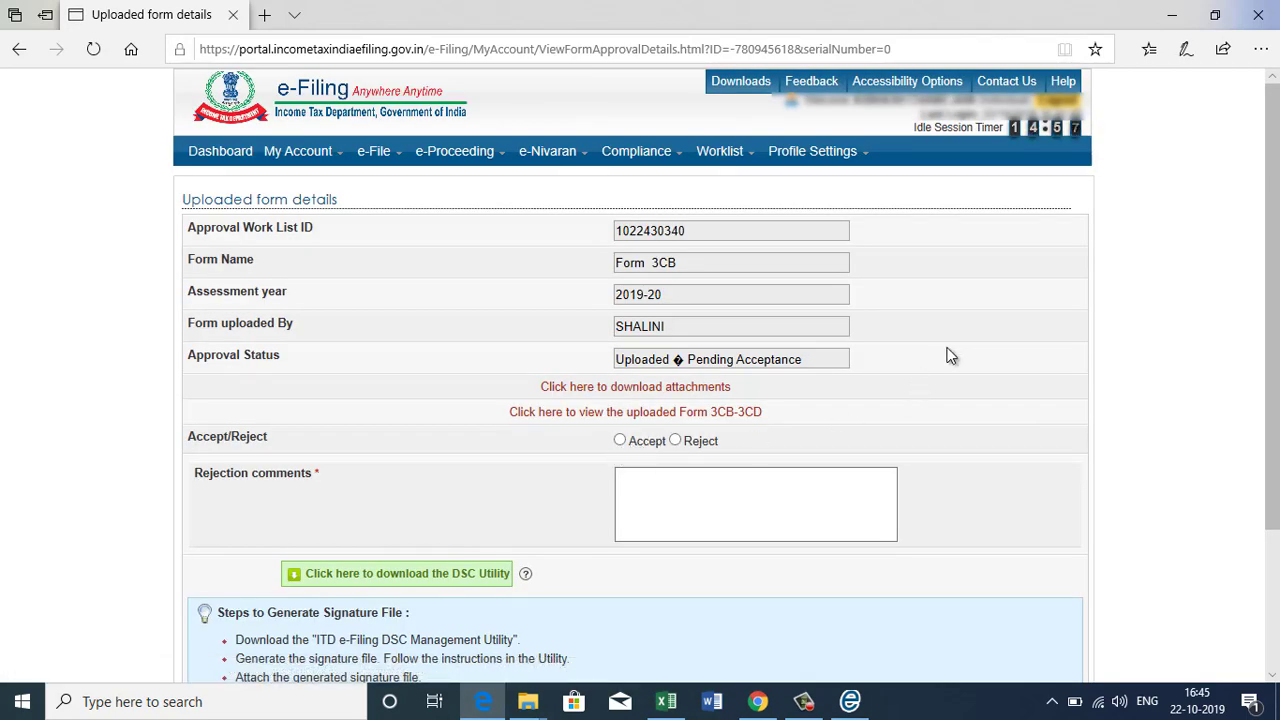
scroll(950, 356, down, 3)
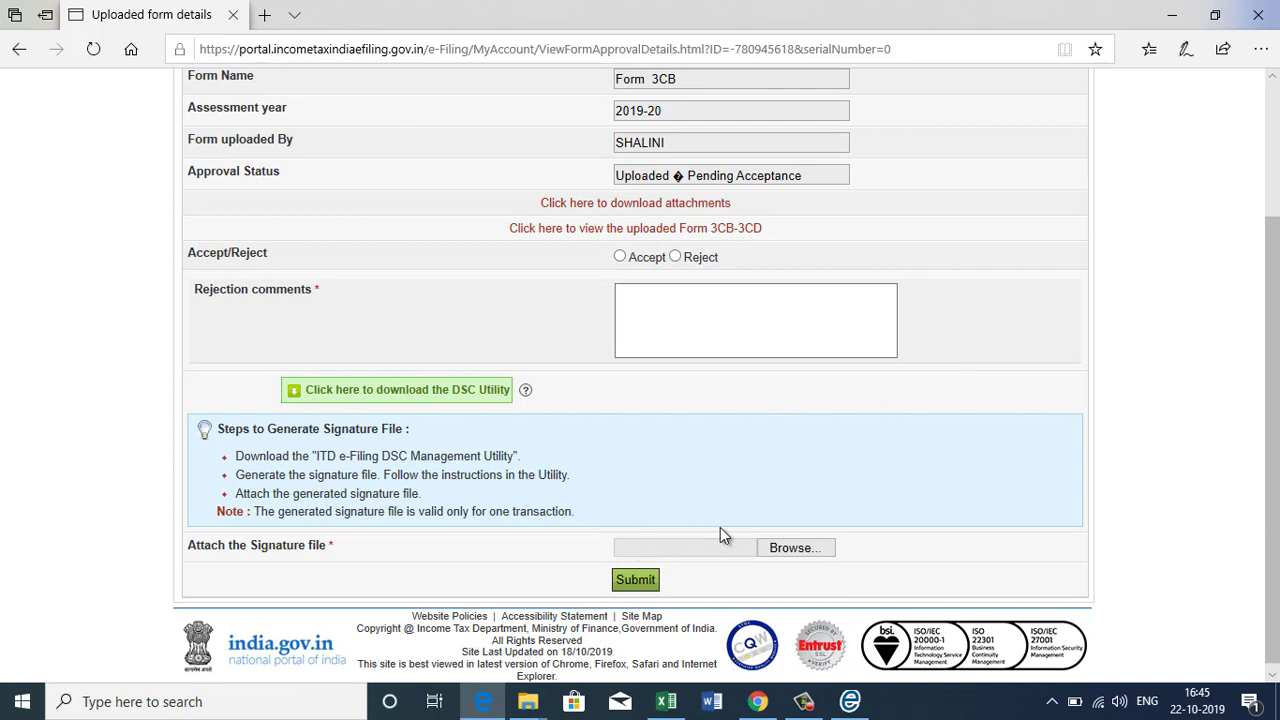